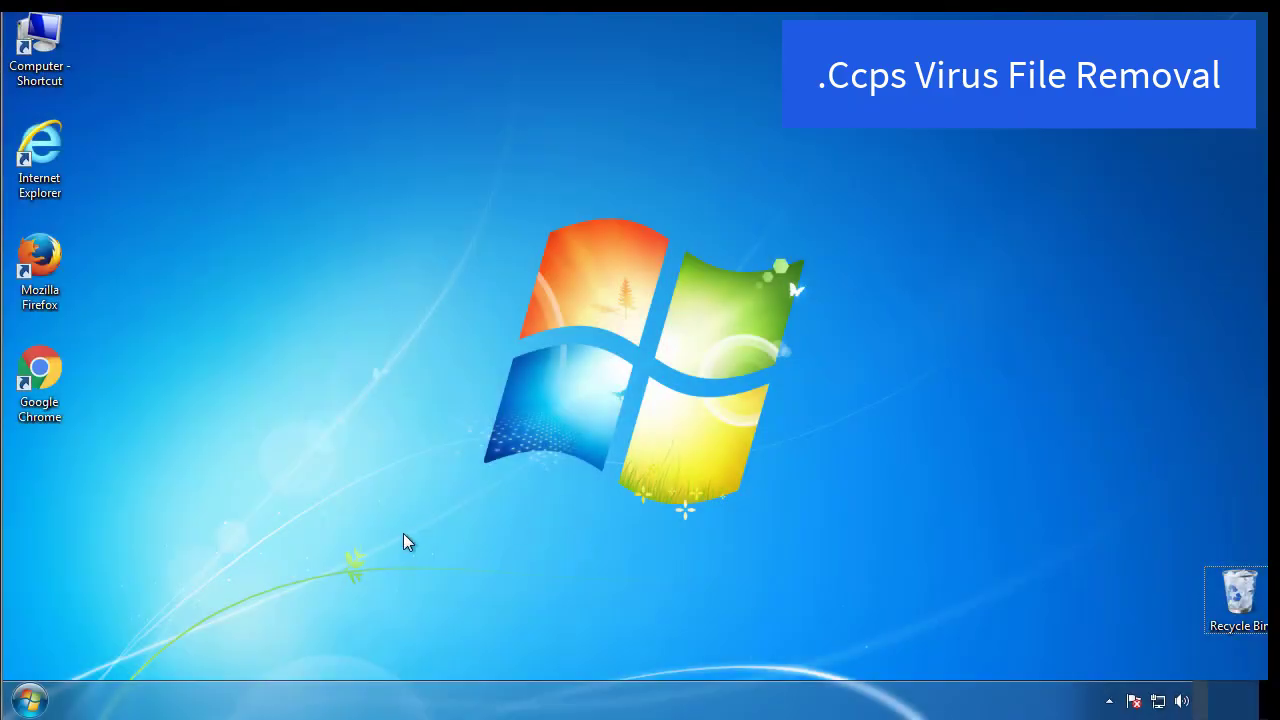
- Run msconfig and enable Safe boot with the Minimal option on the Boot tab
click(30, 700)
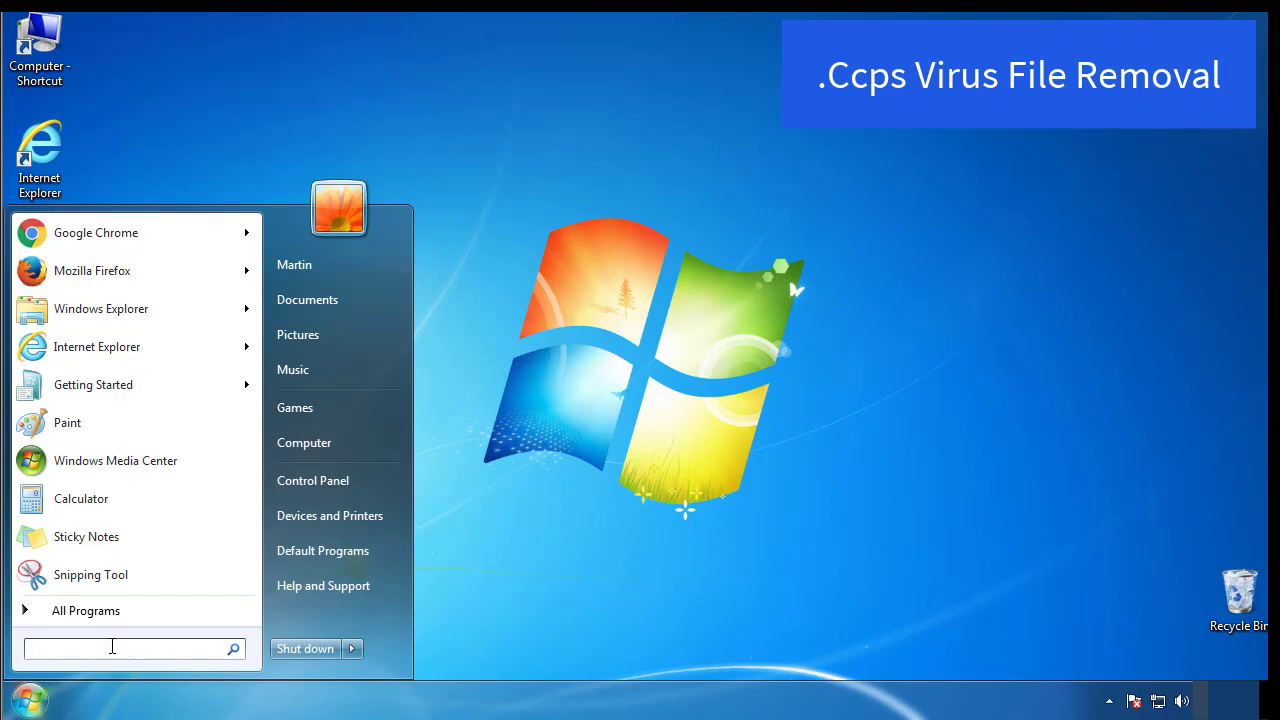
text(msconfig)
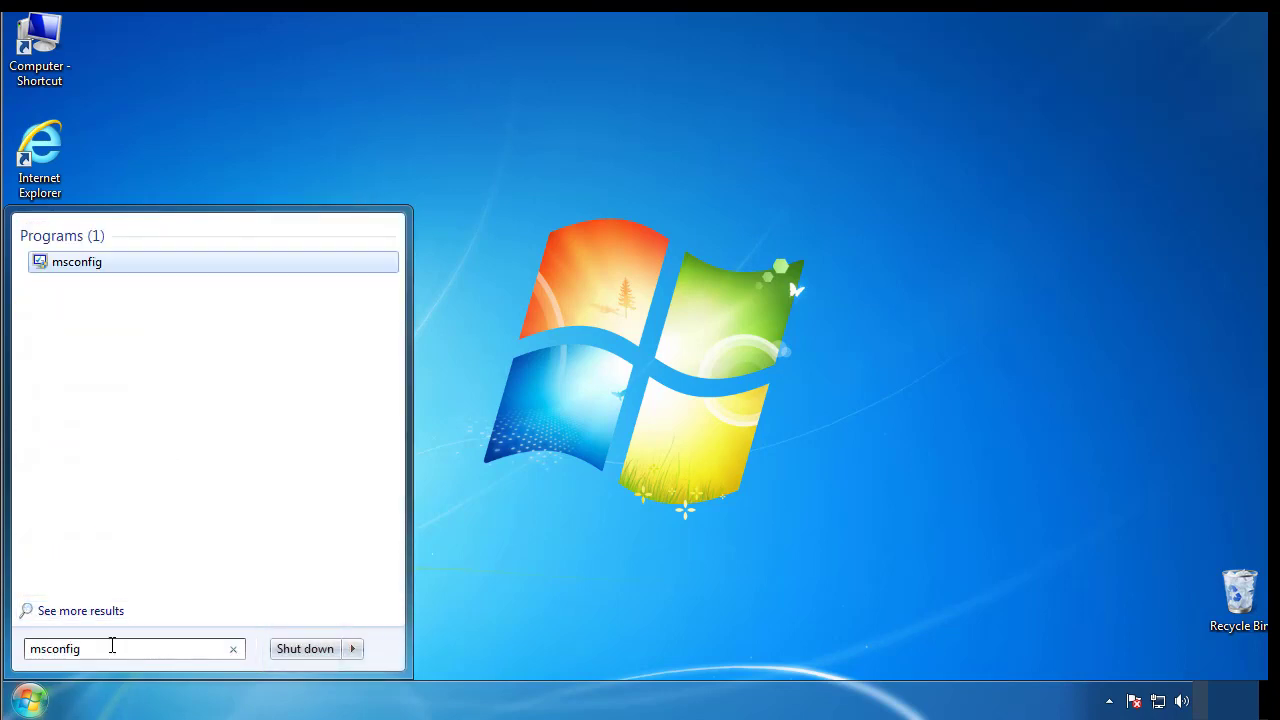
key(Return)
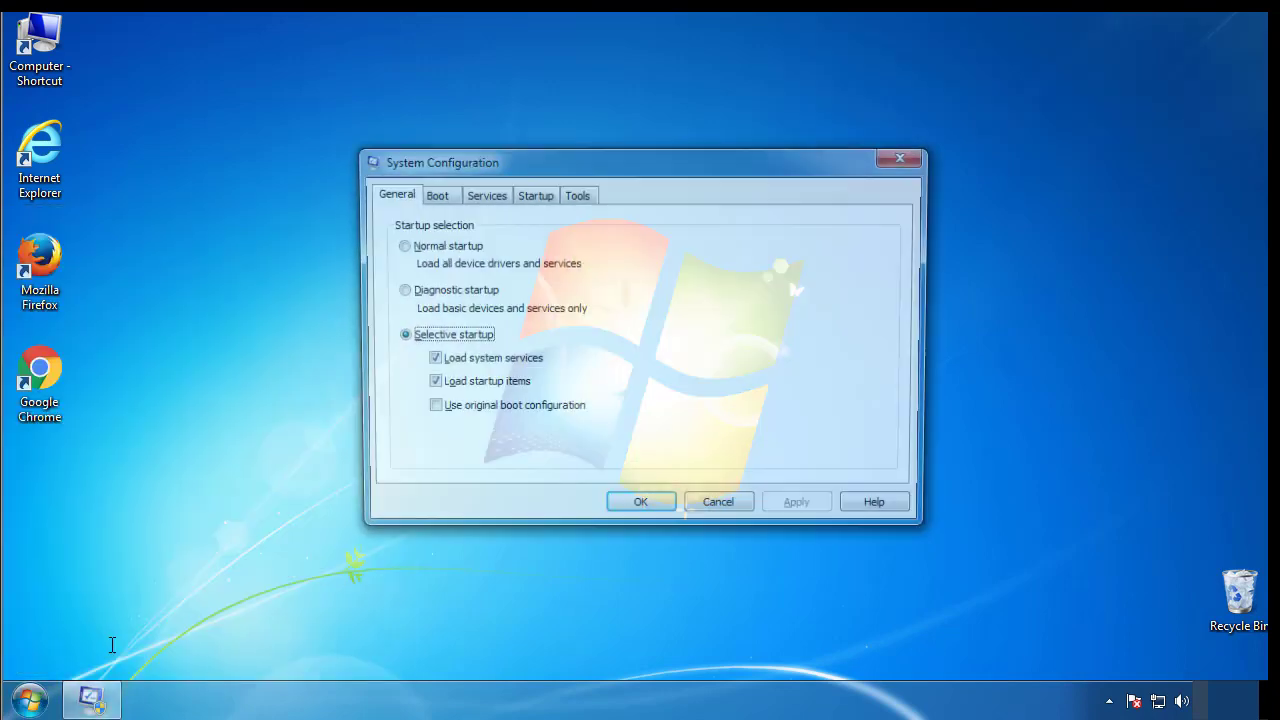
click(432, 196)
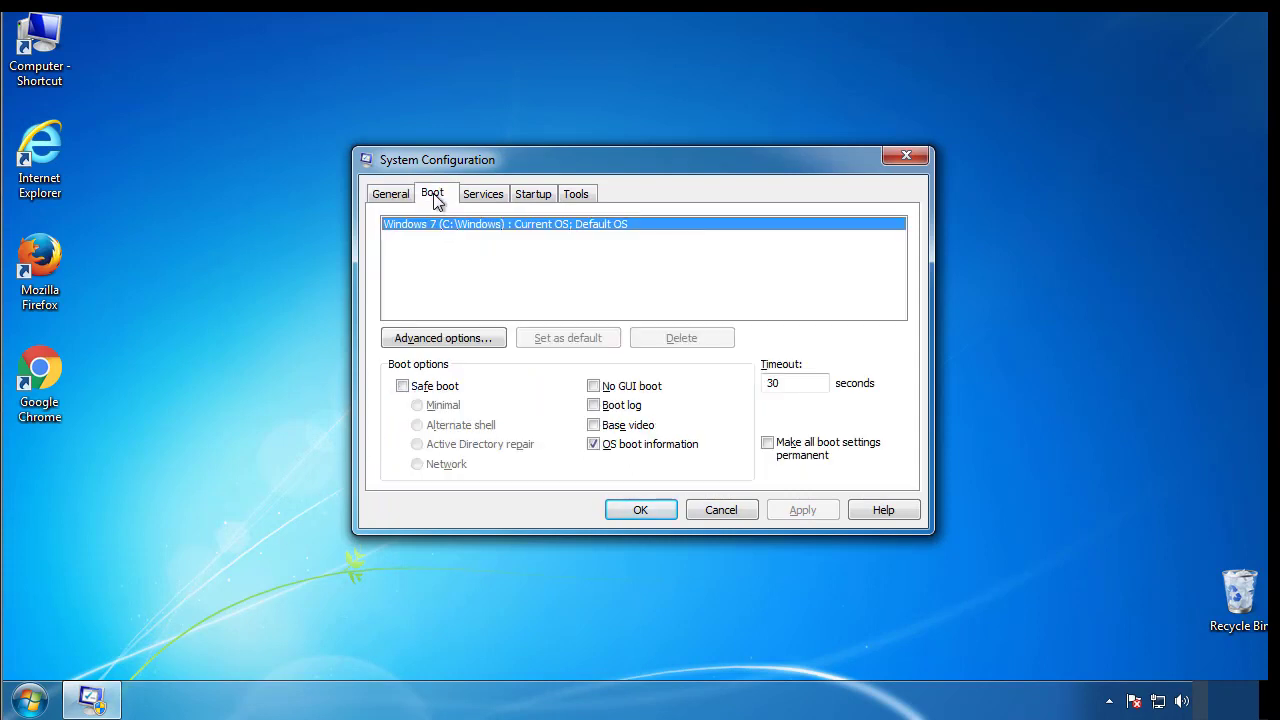
click(402, 386)
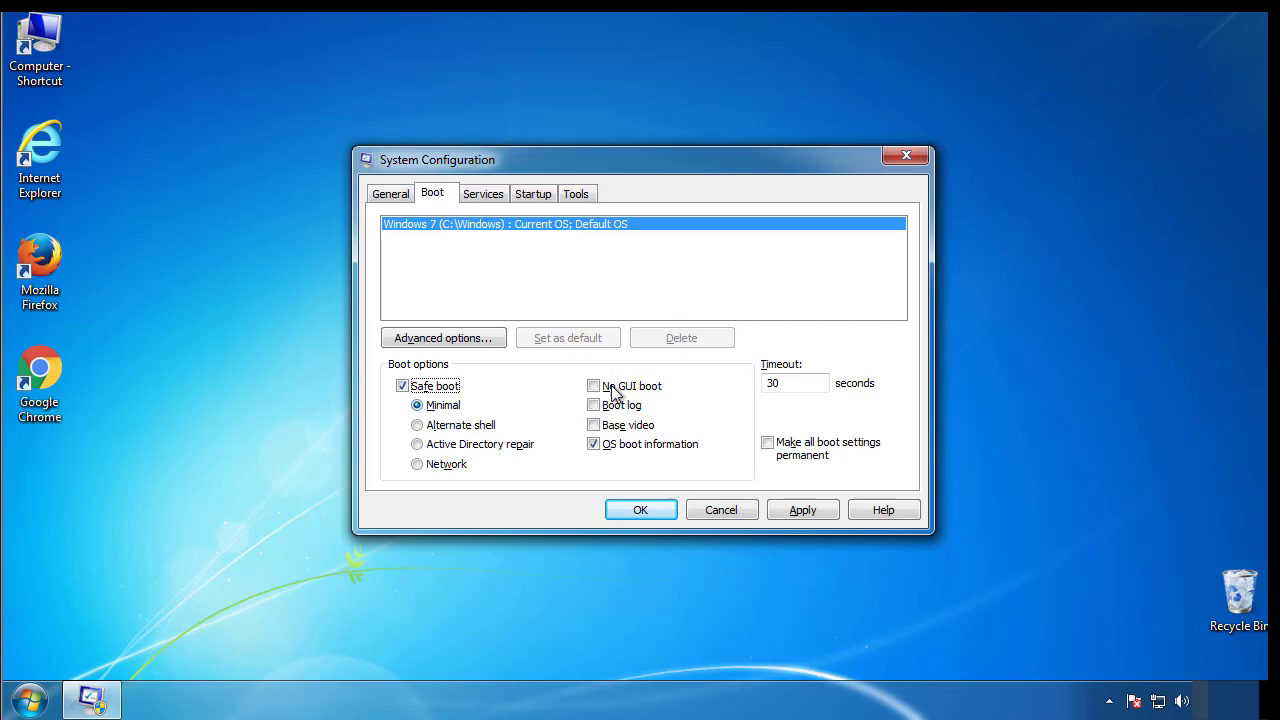
click(650, 511)
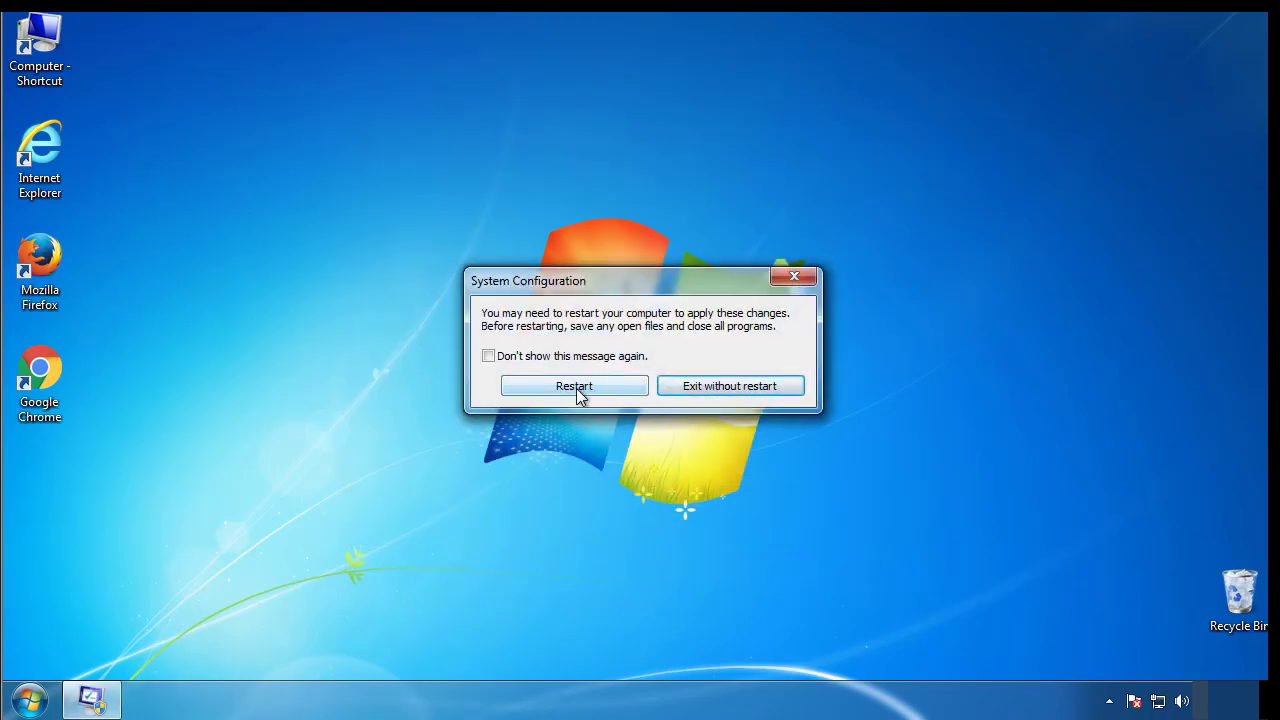
- Restart into Safe Mode, then turn on 'Show hidden files, folders, and drives' in Folder Options
click(576, 388)
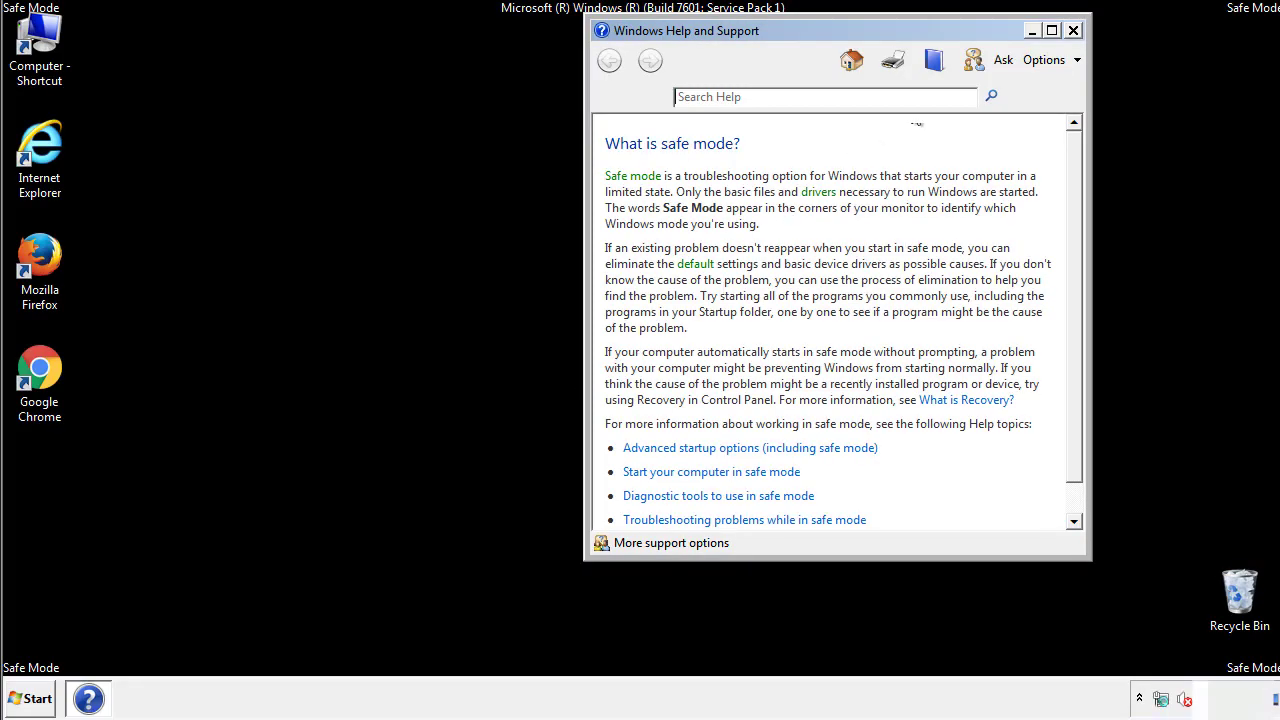
click(1073, 30)
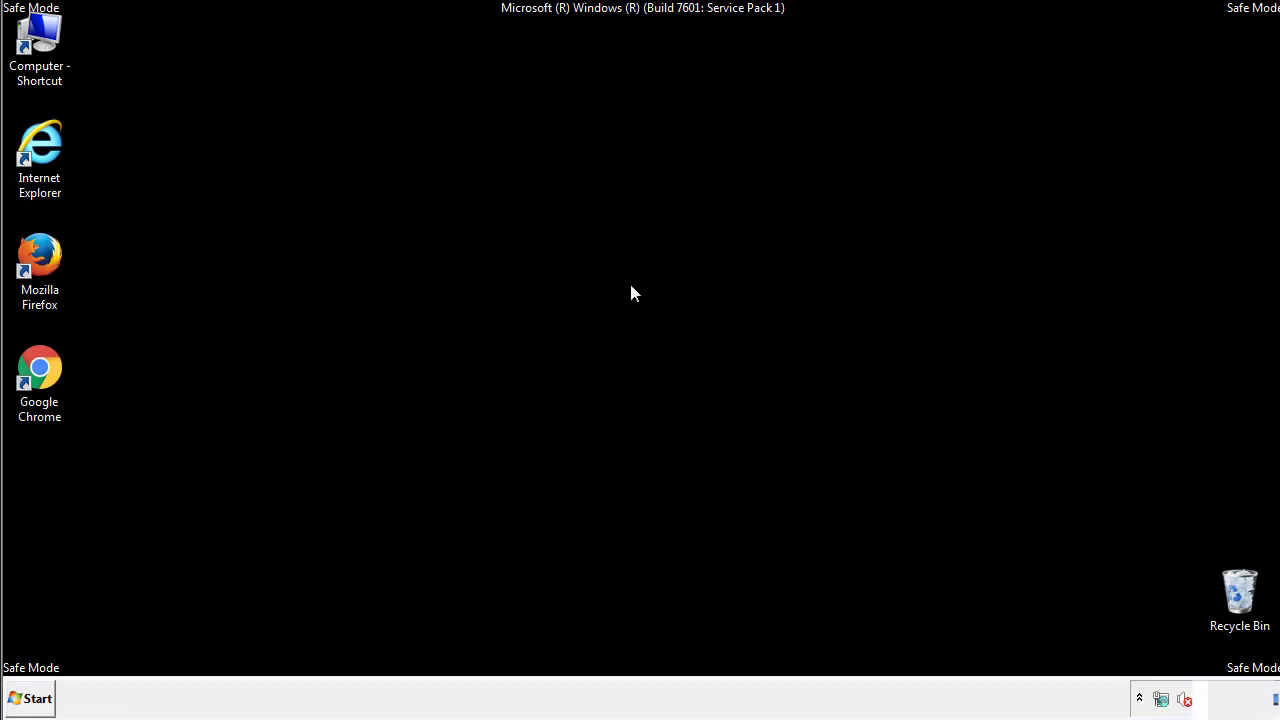
click(38, 698)
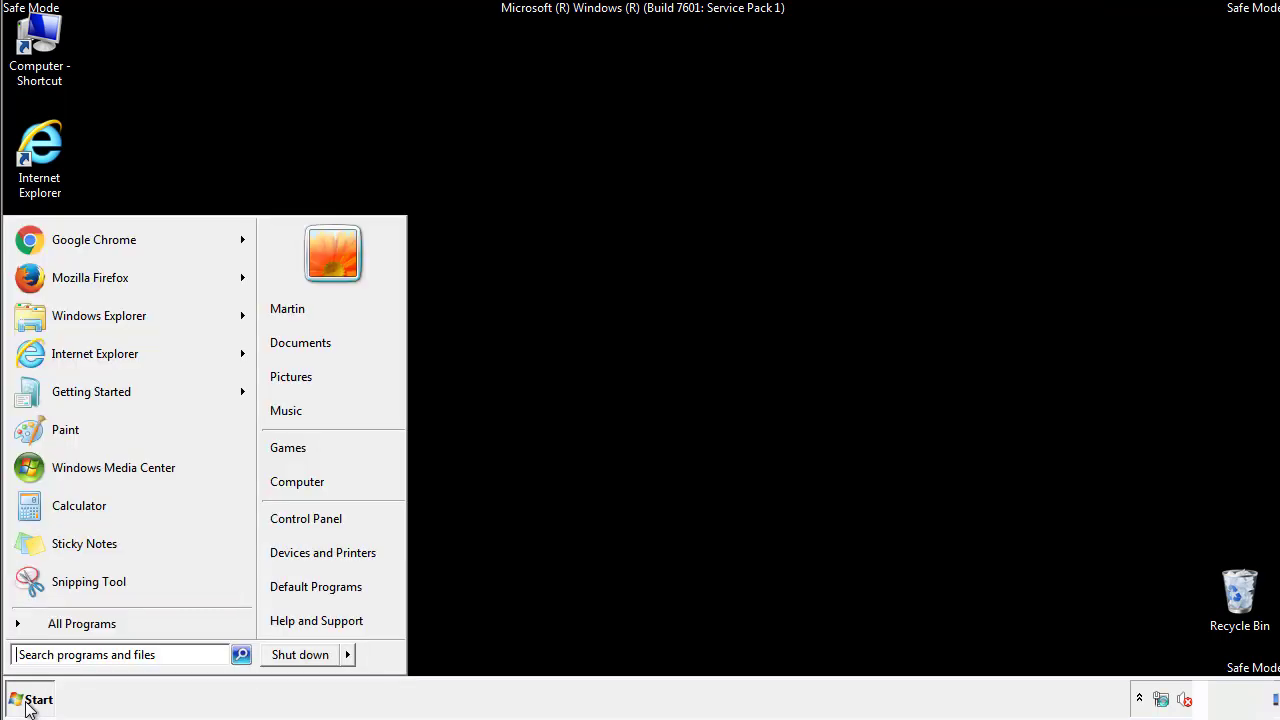
click(321, 514)
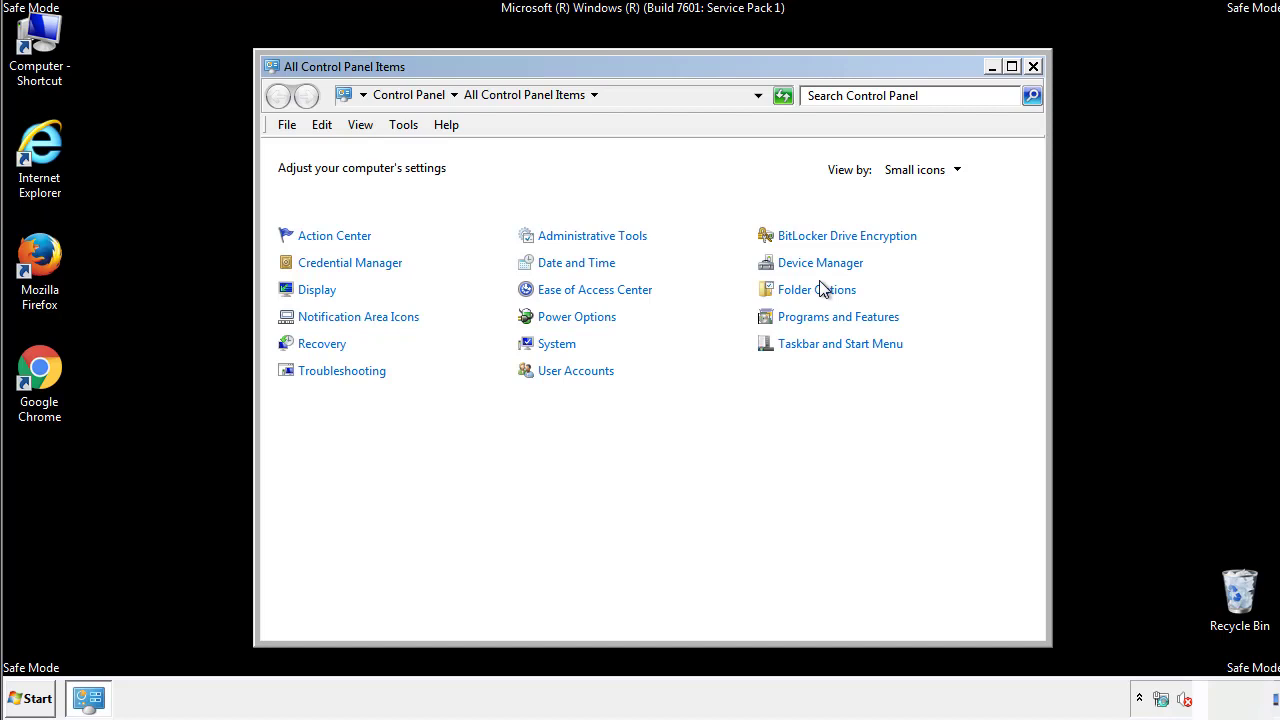
click(817, 290)
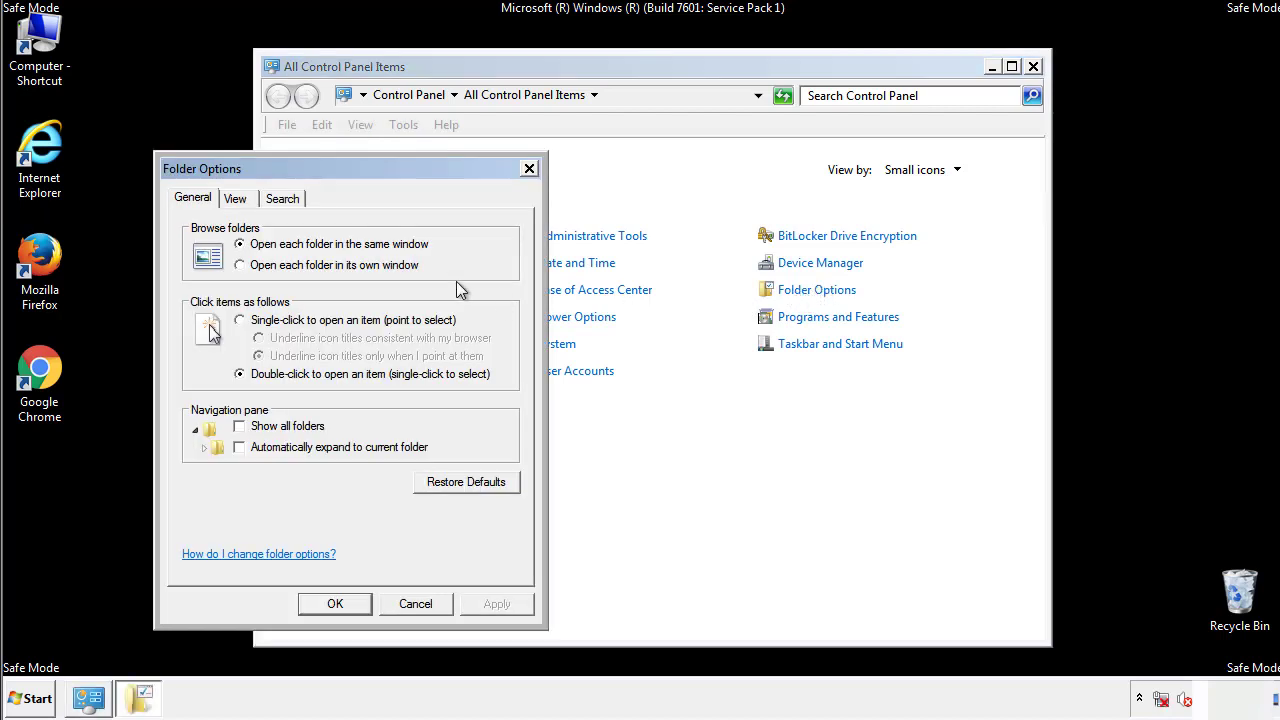
click(236, 199)
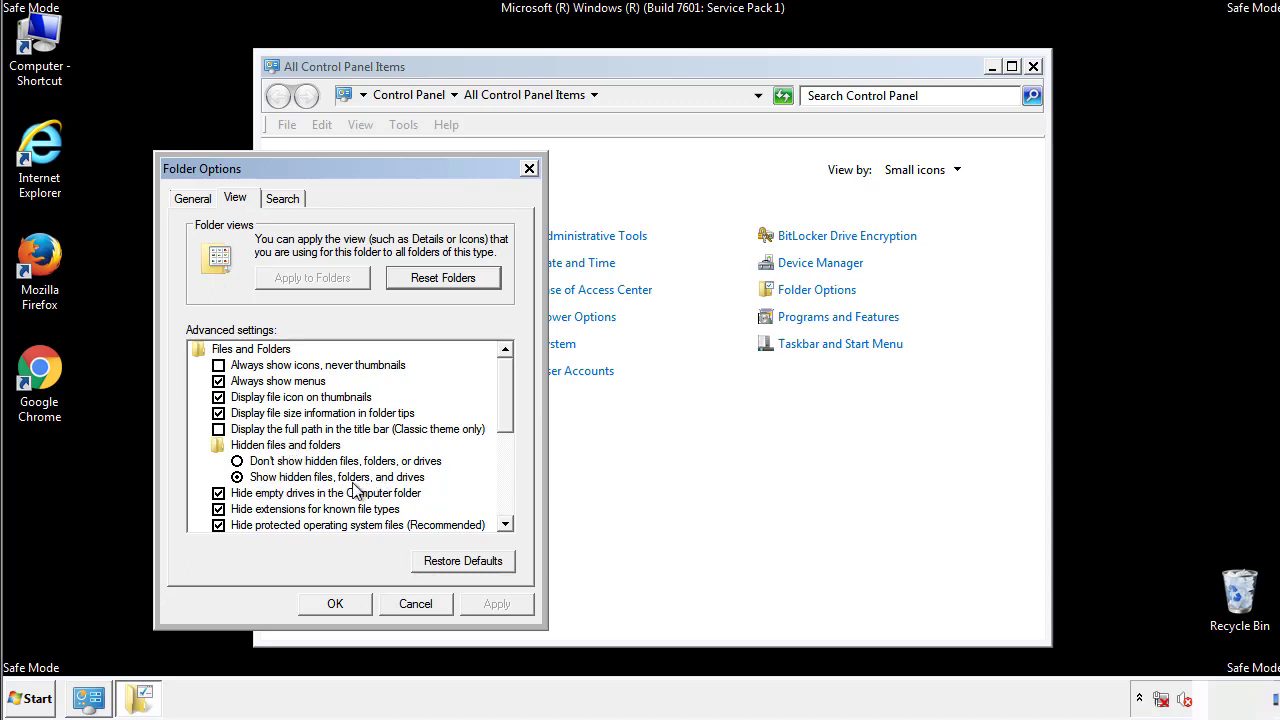
click(345, 602)
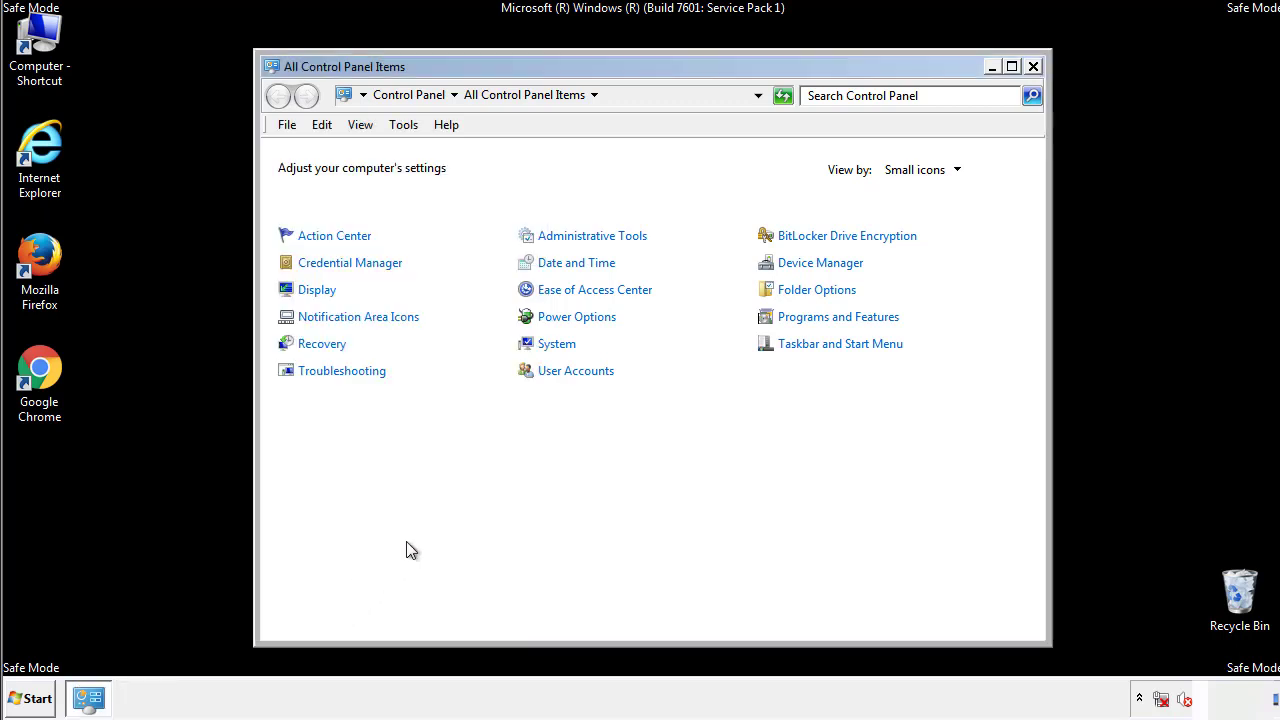
- Browse through Computer to C:\Windows\System32\drivers\etc and open the hosts file
click(1033, 66)
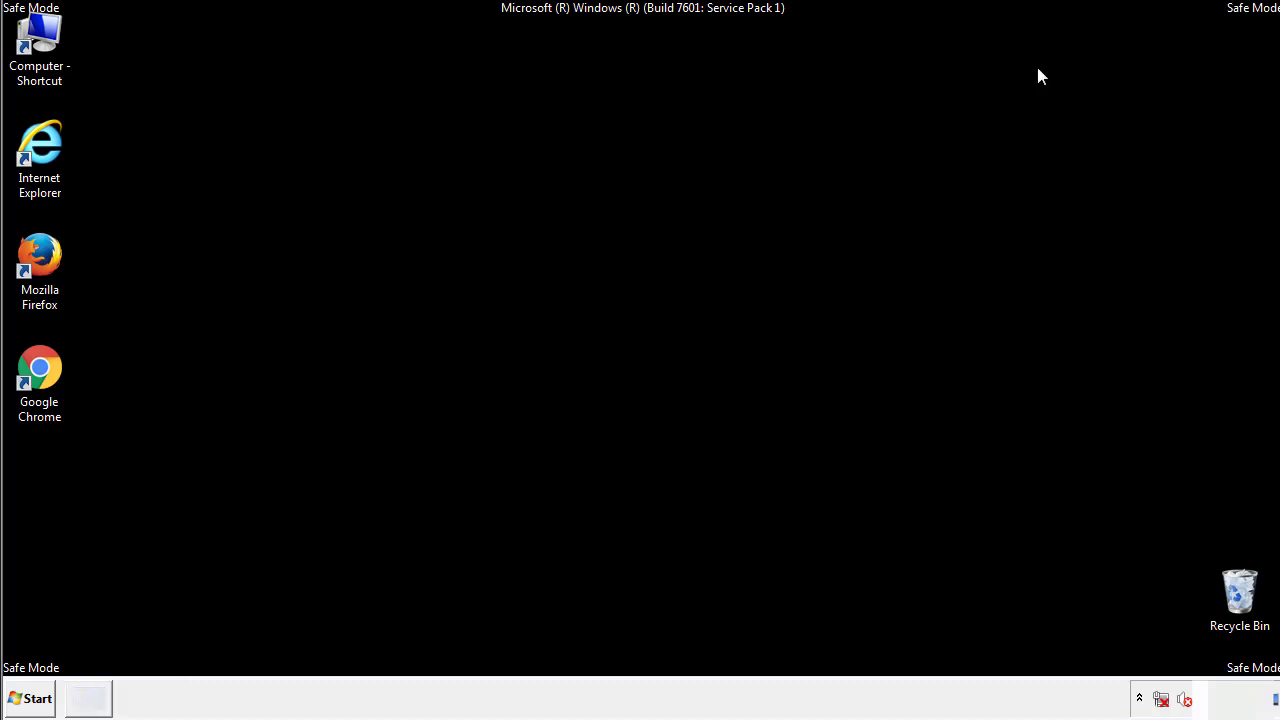
double_click(40, 38)
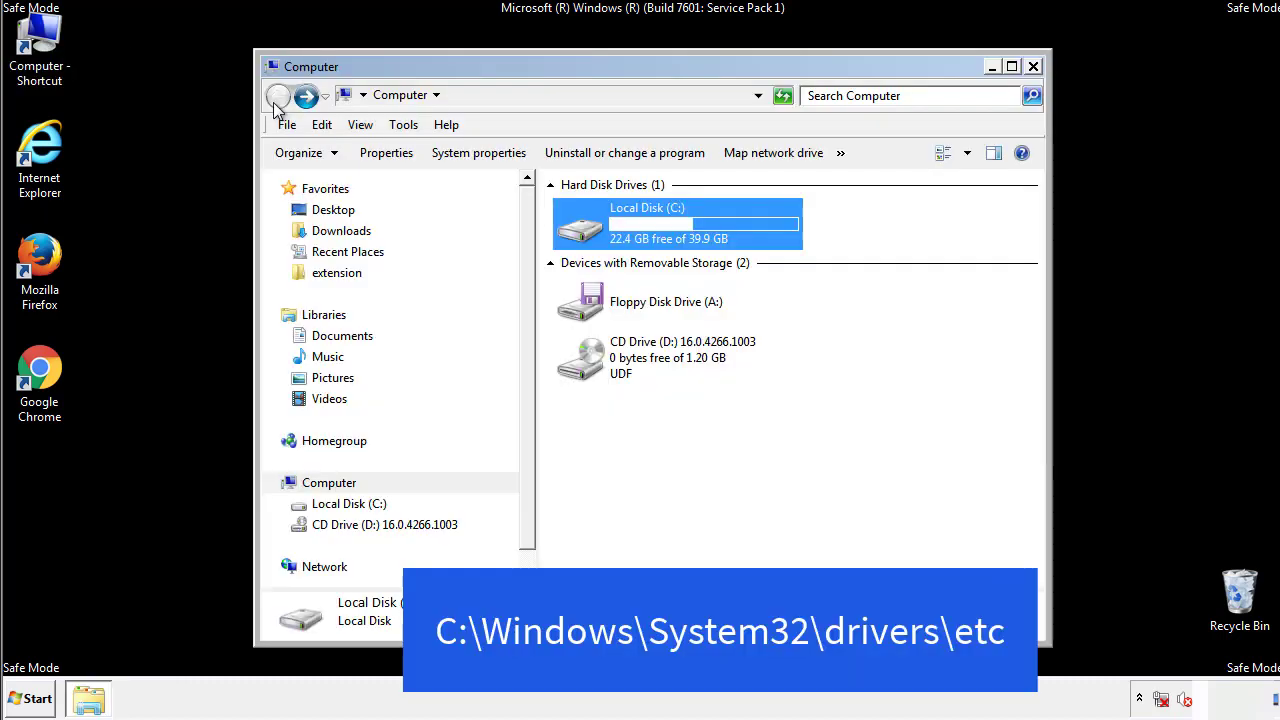
double_click(590, 232)
double_click(586, 366)
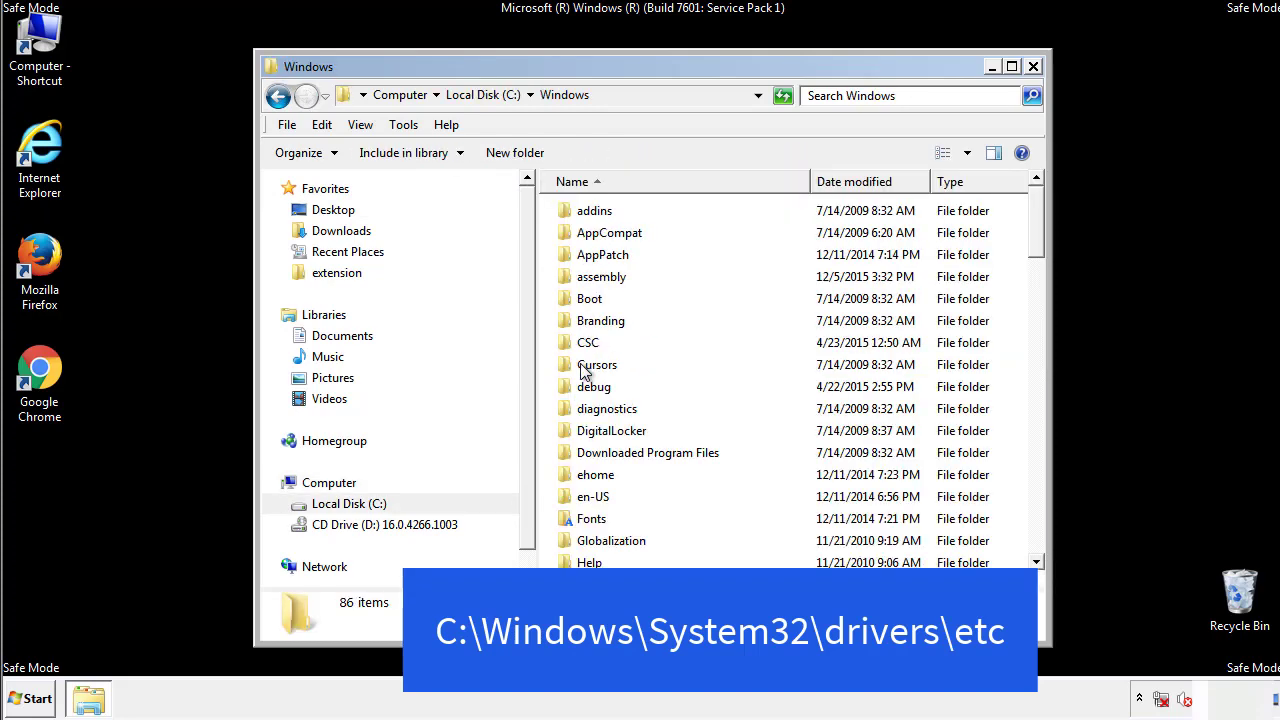
scroll(589, 450, down, 2)
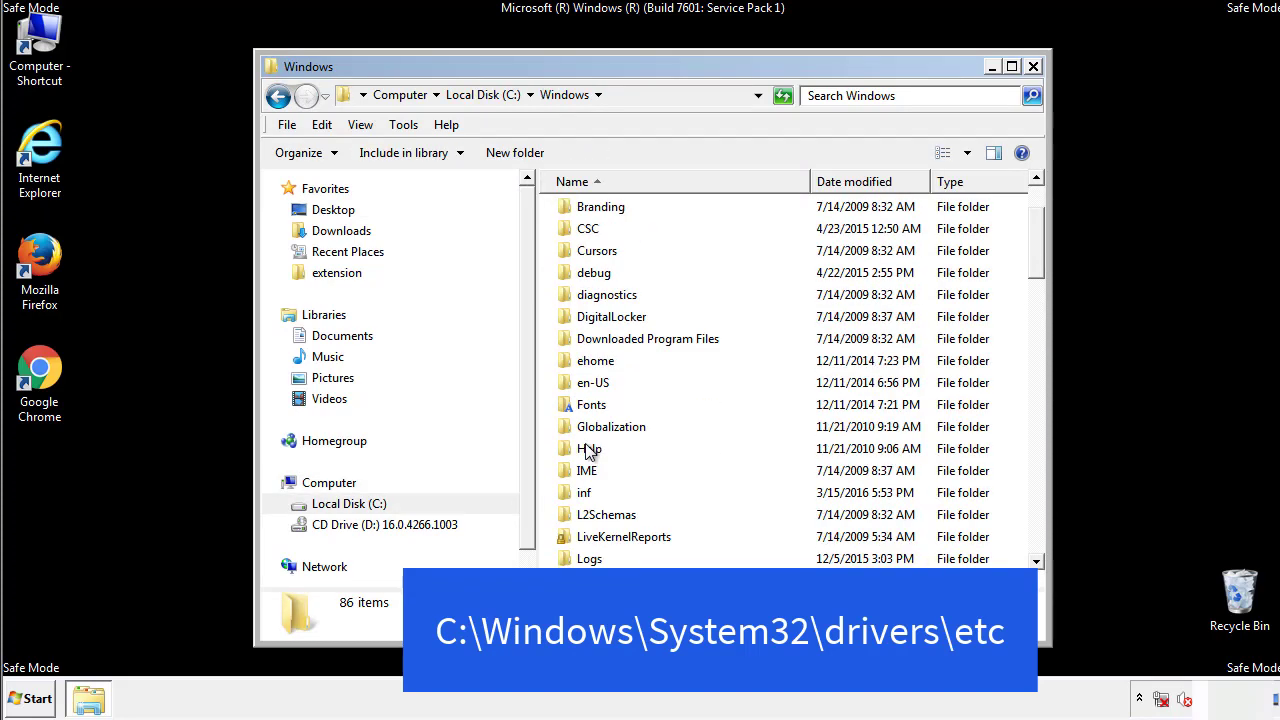
scroll(589, 452, down, 7)
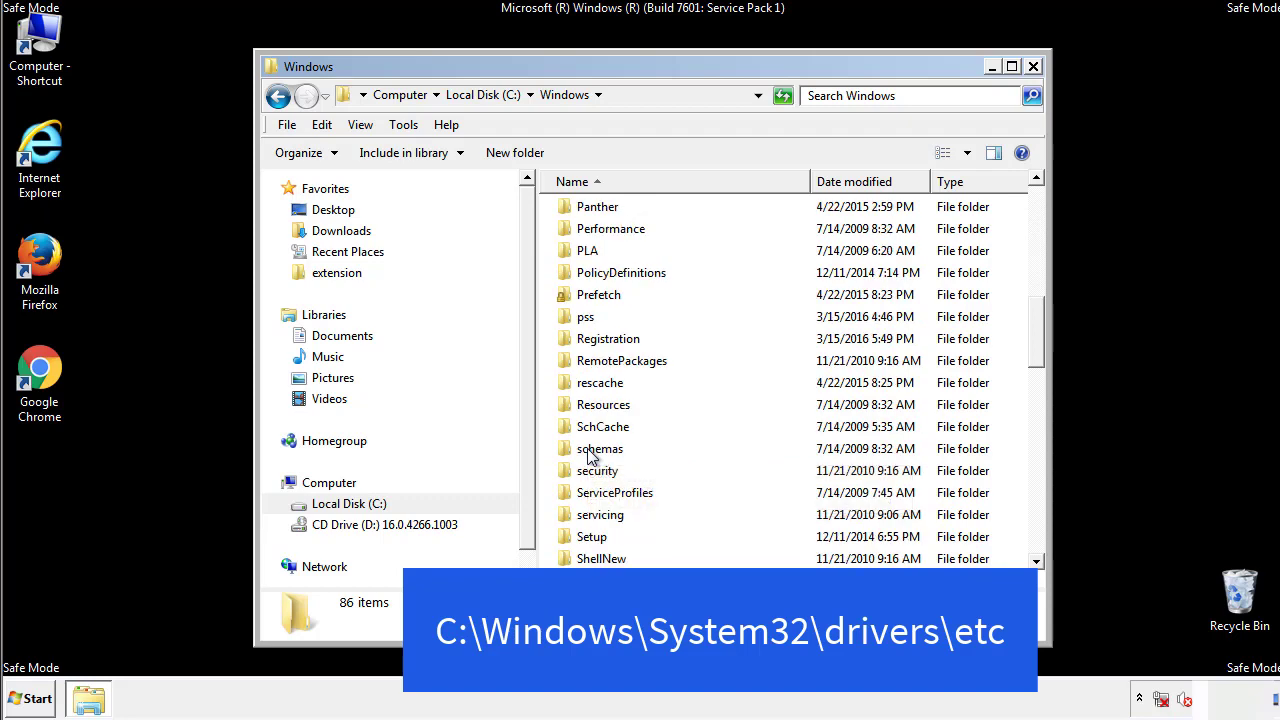
scroll(589, 453, down, 2)
double_click(605, 515)
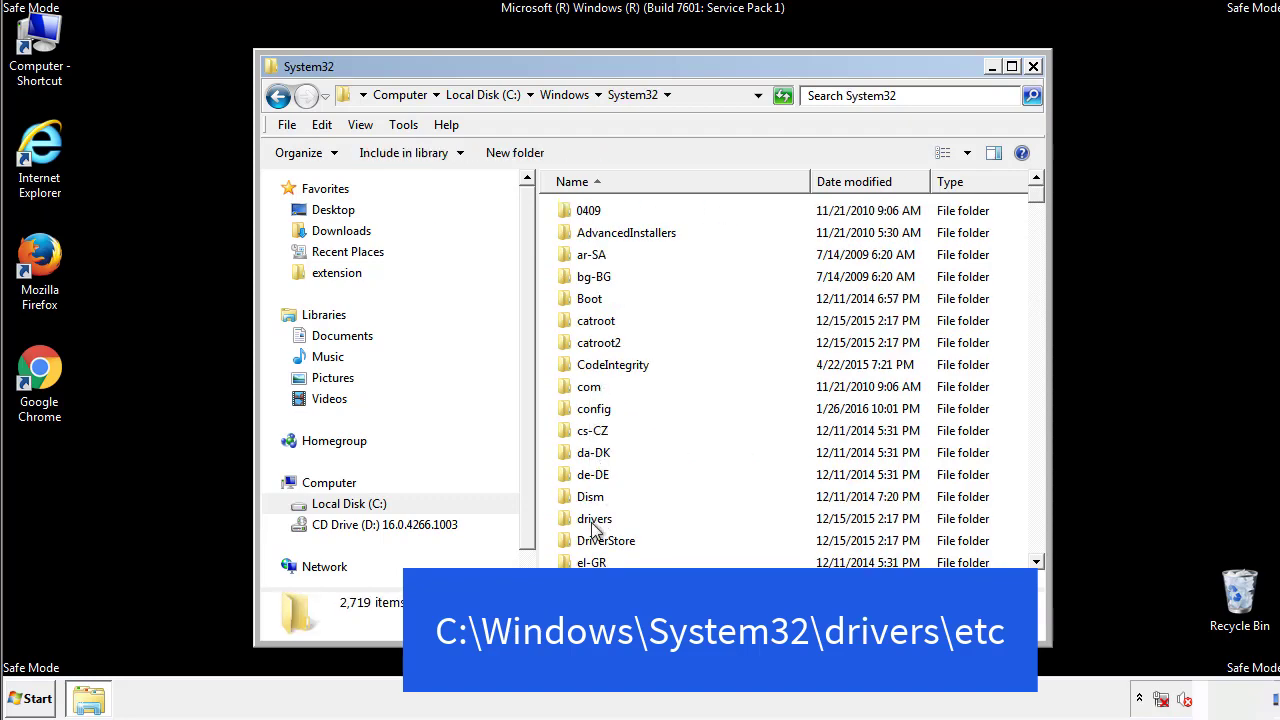
double_click(594, 520)
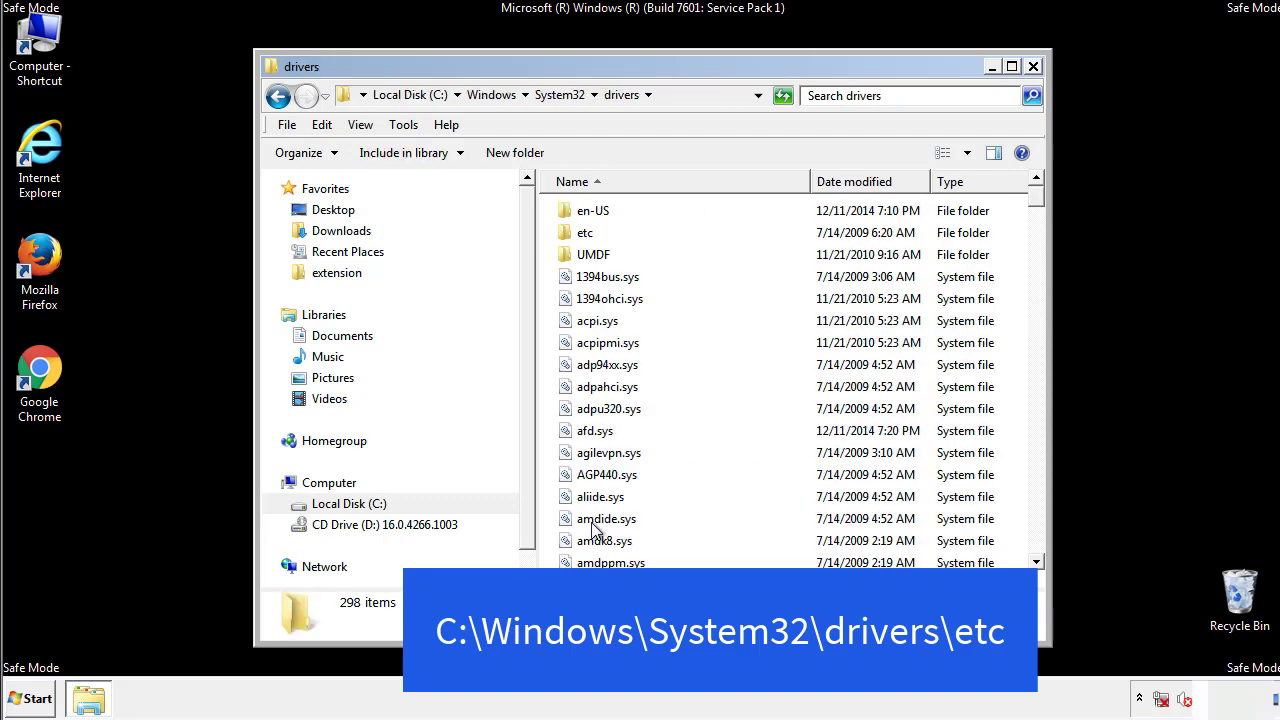
double_click(572, 241)
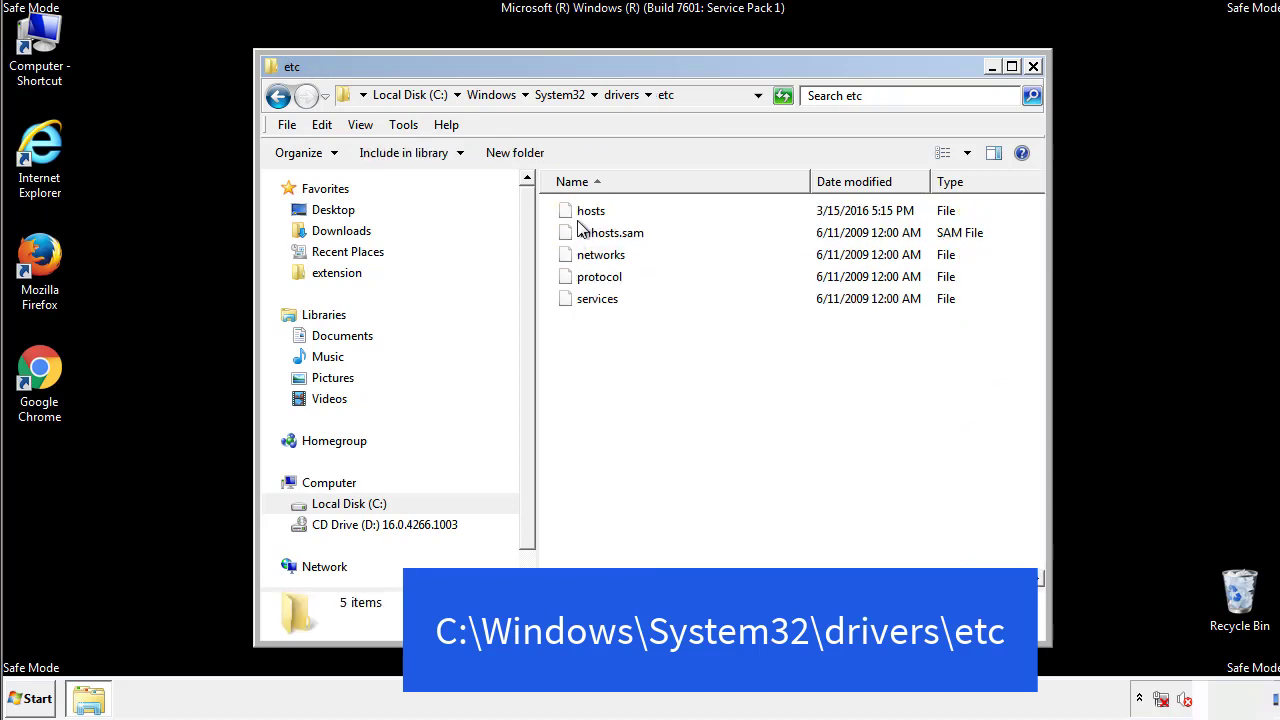
double_click(580, 212)
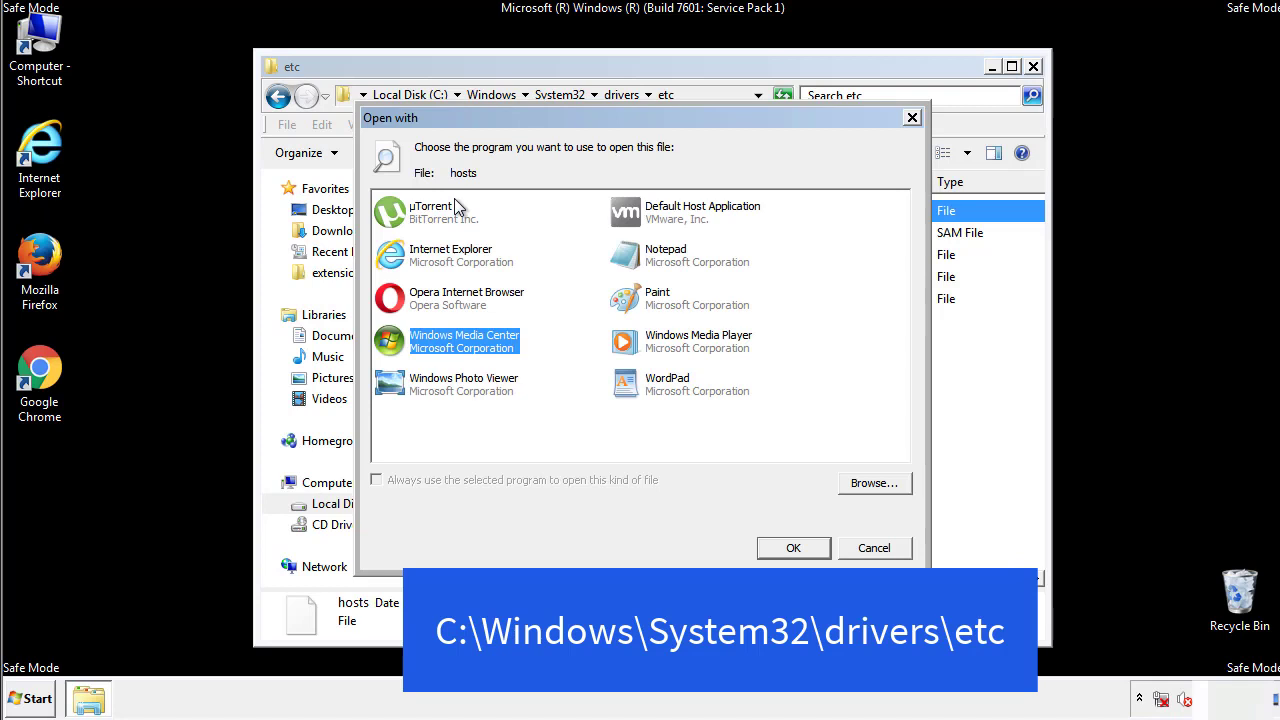
- Open the hosts file in Notepad and move its window fully onto the screen
click(648, 262)
click(792, 548)
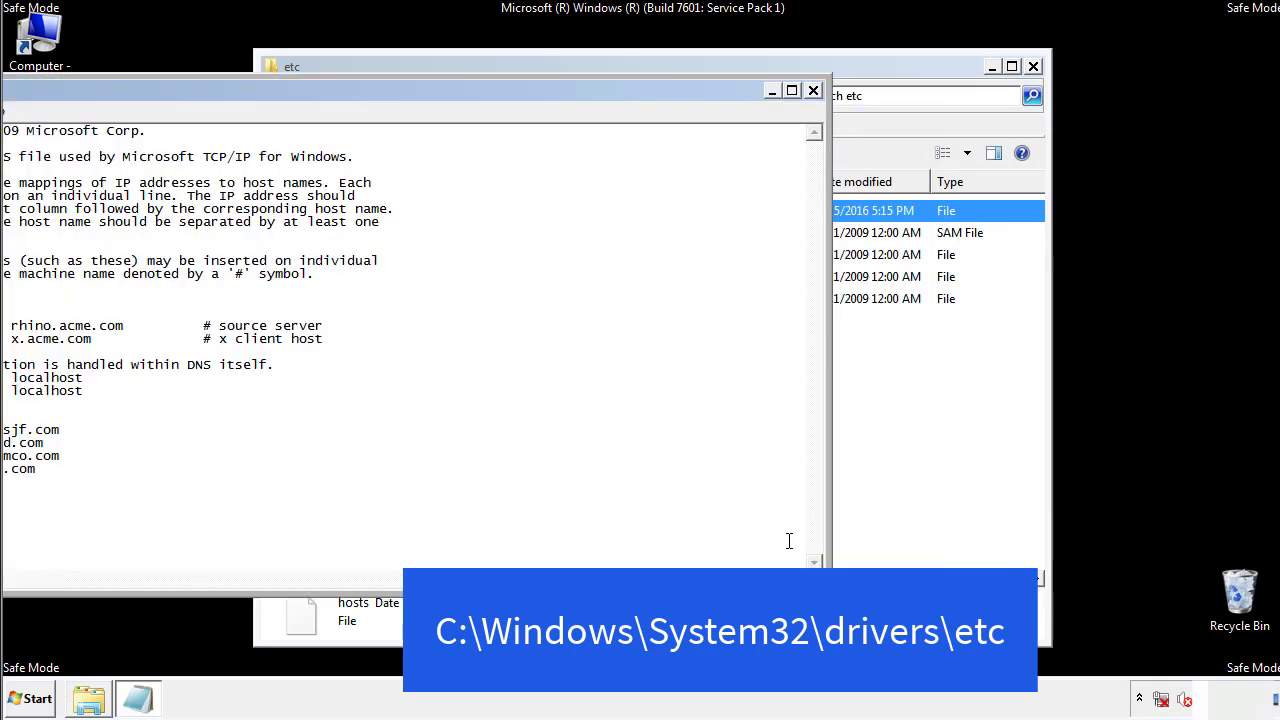
drag(523, 90, 814, 109)
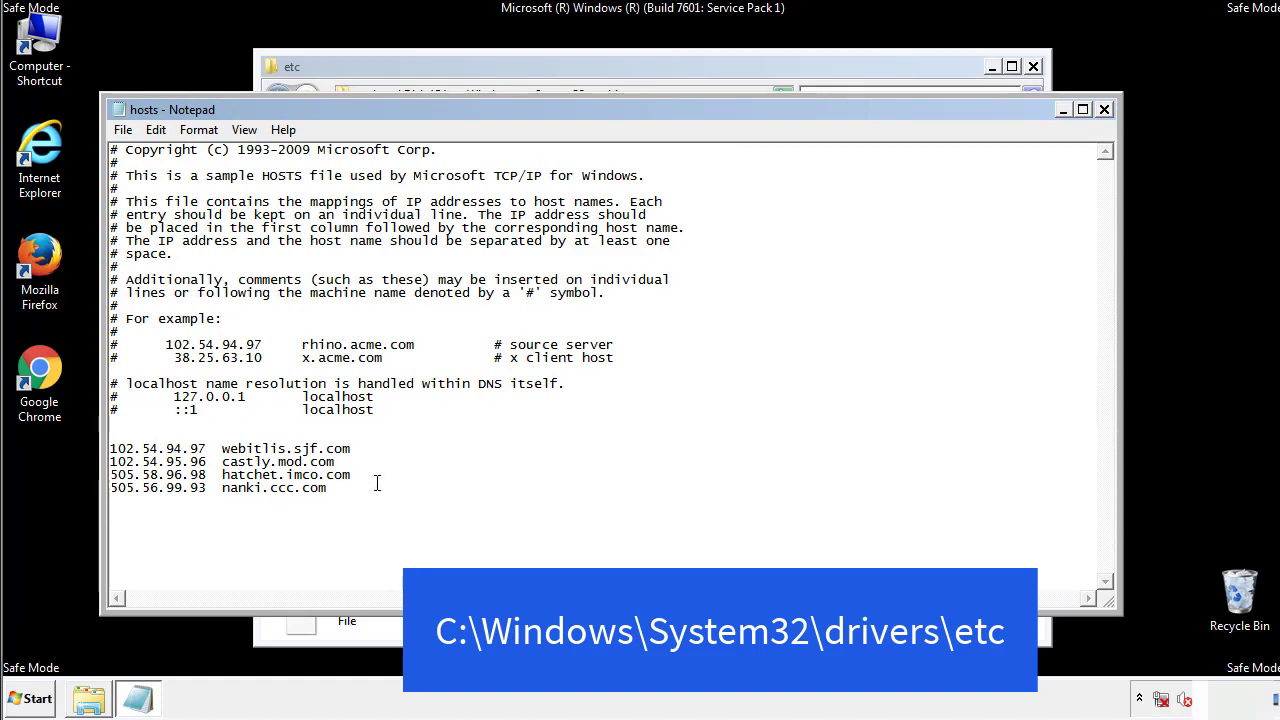
- Delete the four suspicious host entries at the bottom and save the hosts file
drag(358, 490, 135, 445)
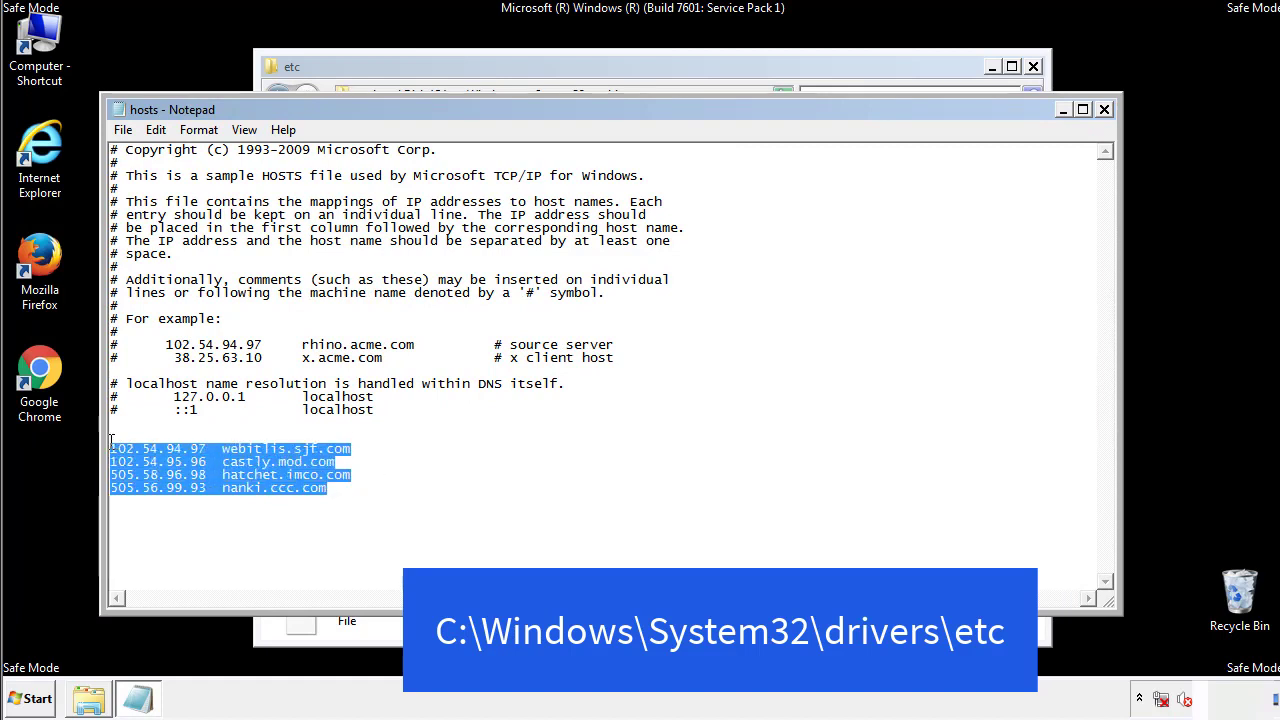
key(Delete)
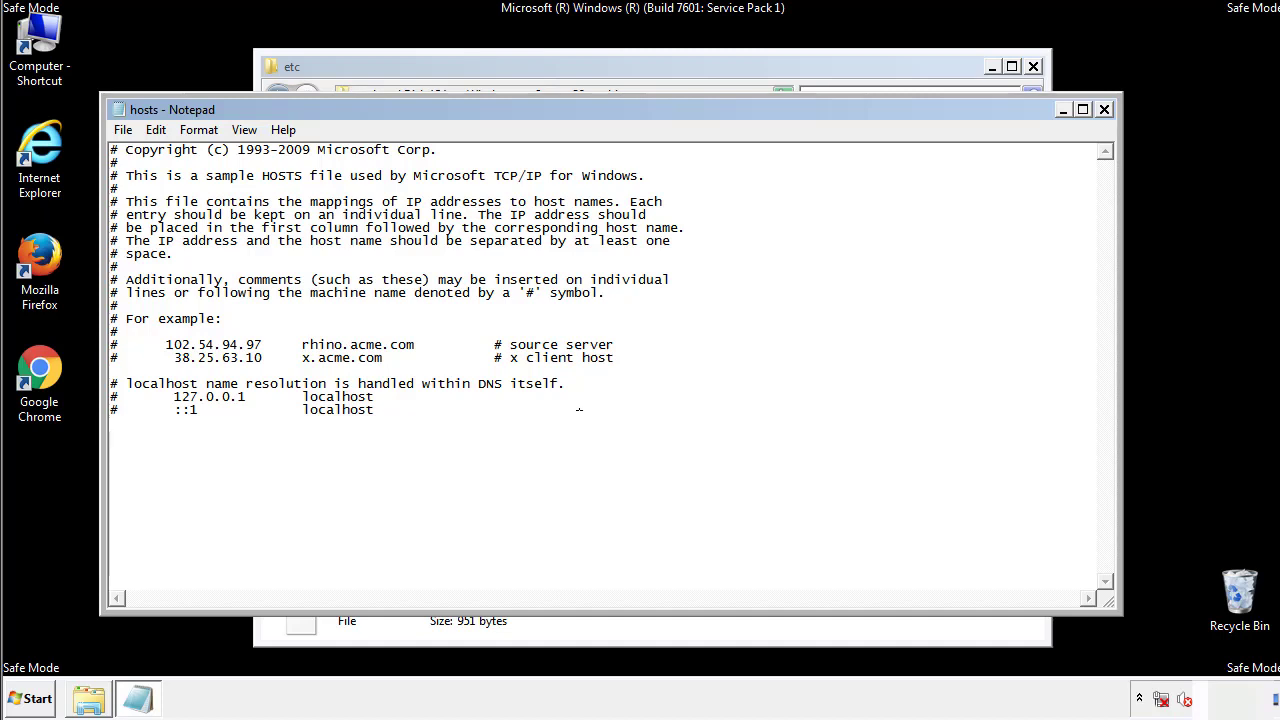
click(1105, 112)
click(566, 366)
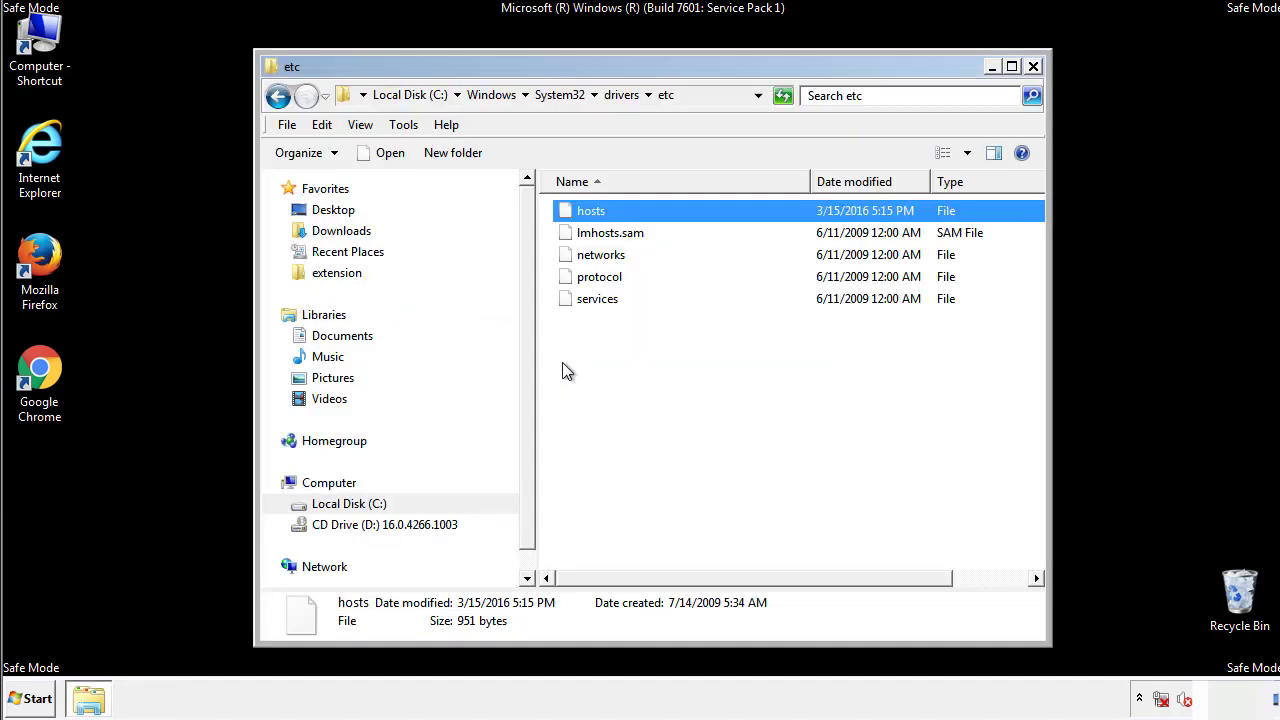
click(562, 363)
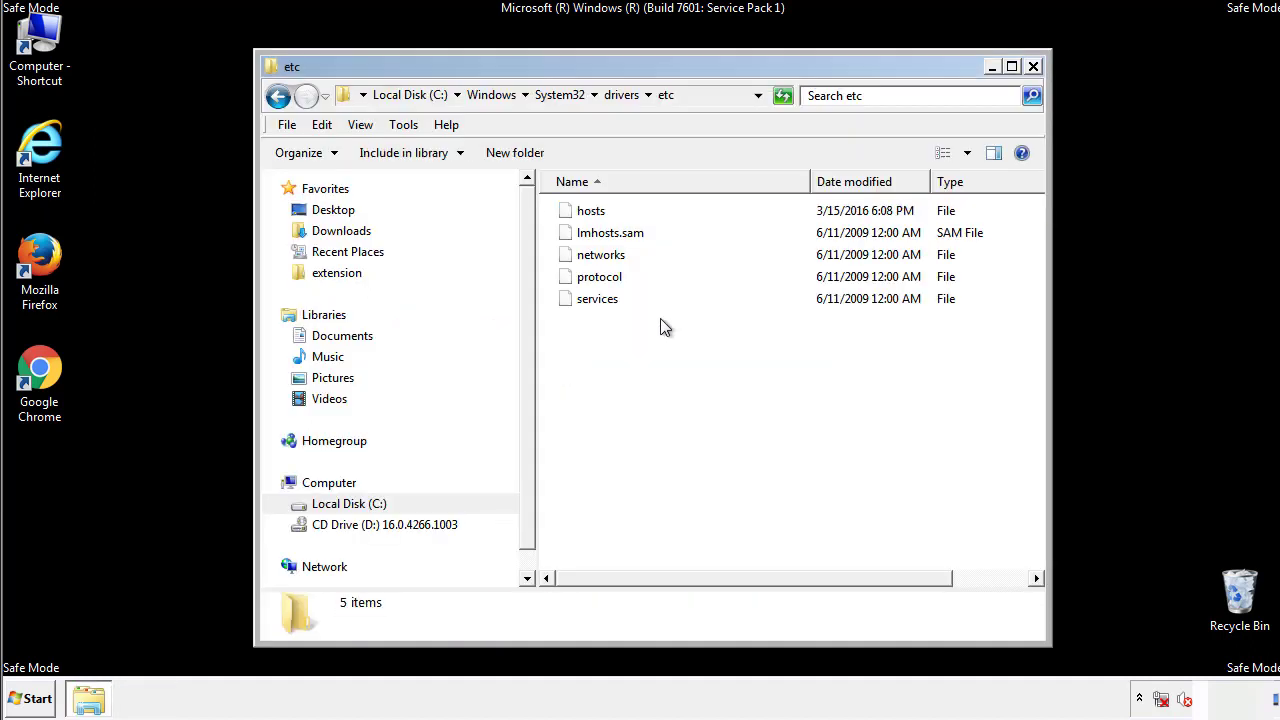
- Close the etc window and open the Startup folder from All Programs
click(1033, 67)
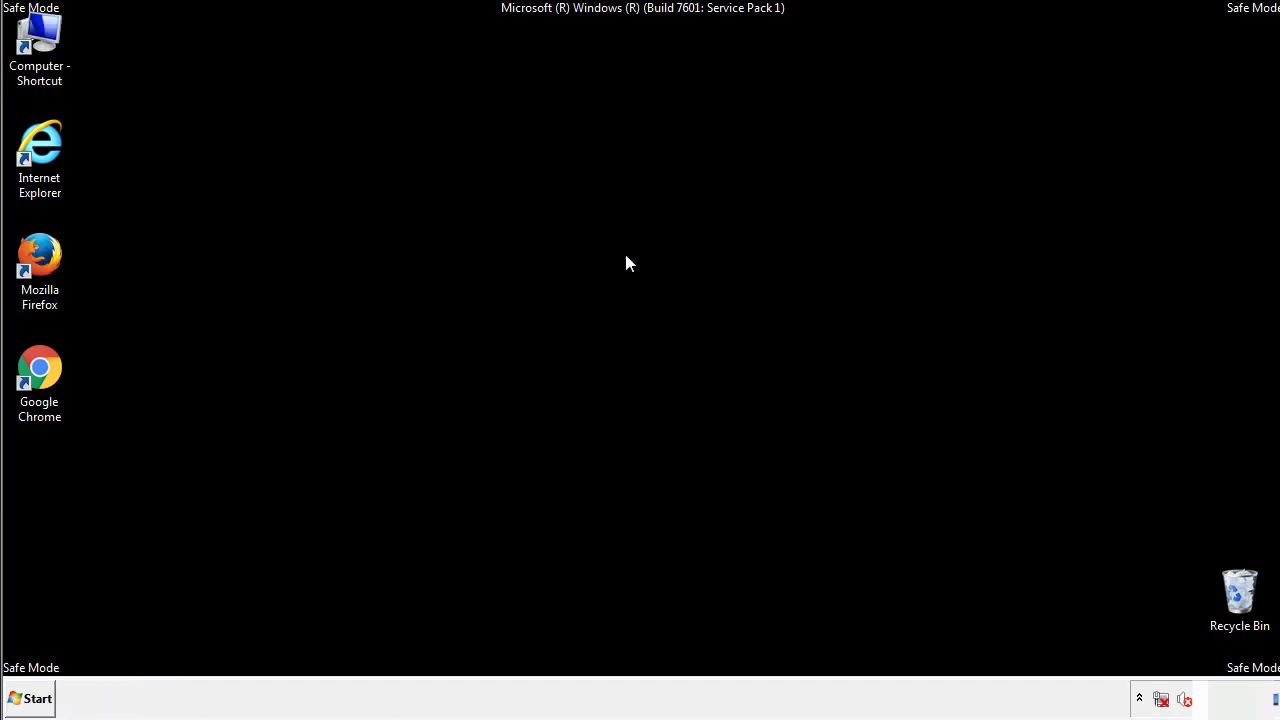
click(38, 698)
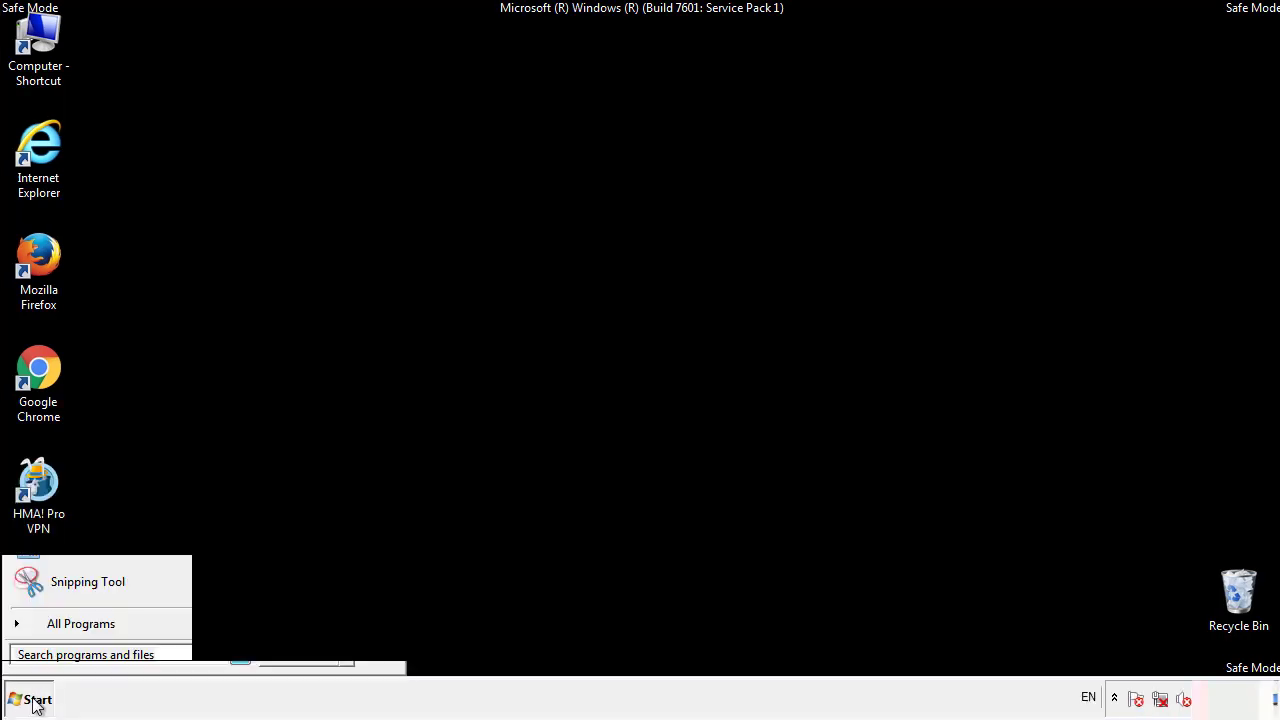
click(57, 628)
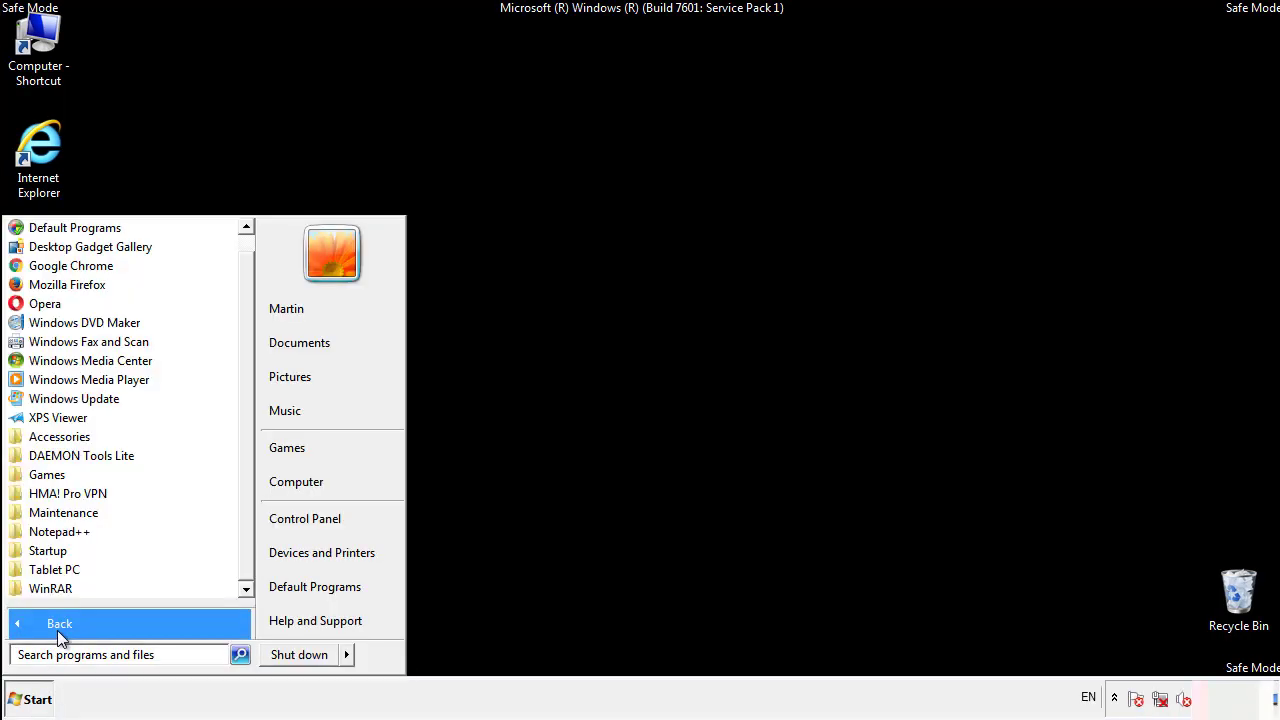
right_click(50, 548)
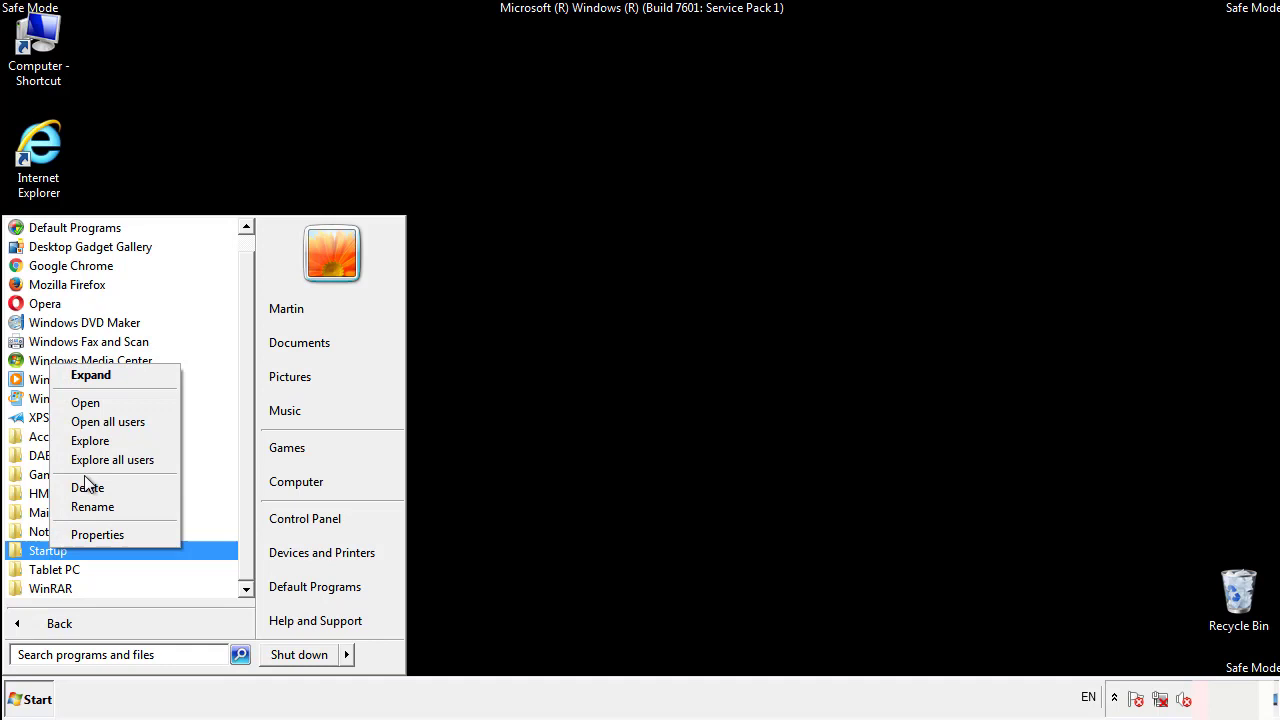
click(97, 402)
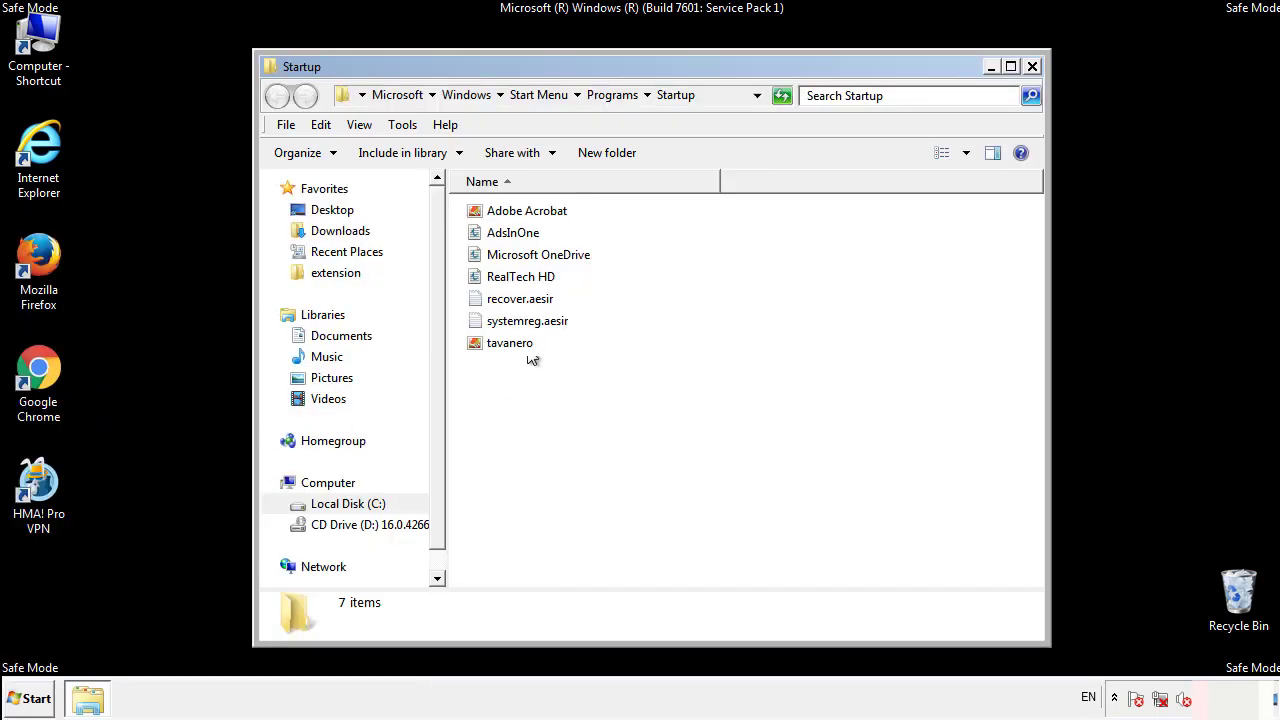
- Delete AdsInOne, recover.aesir, systemreg.aesir and tavanero from Startup, moving them to the Recycle Bin
click(522, 237)
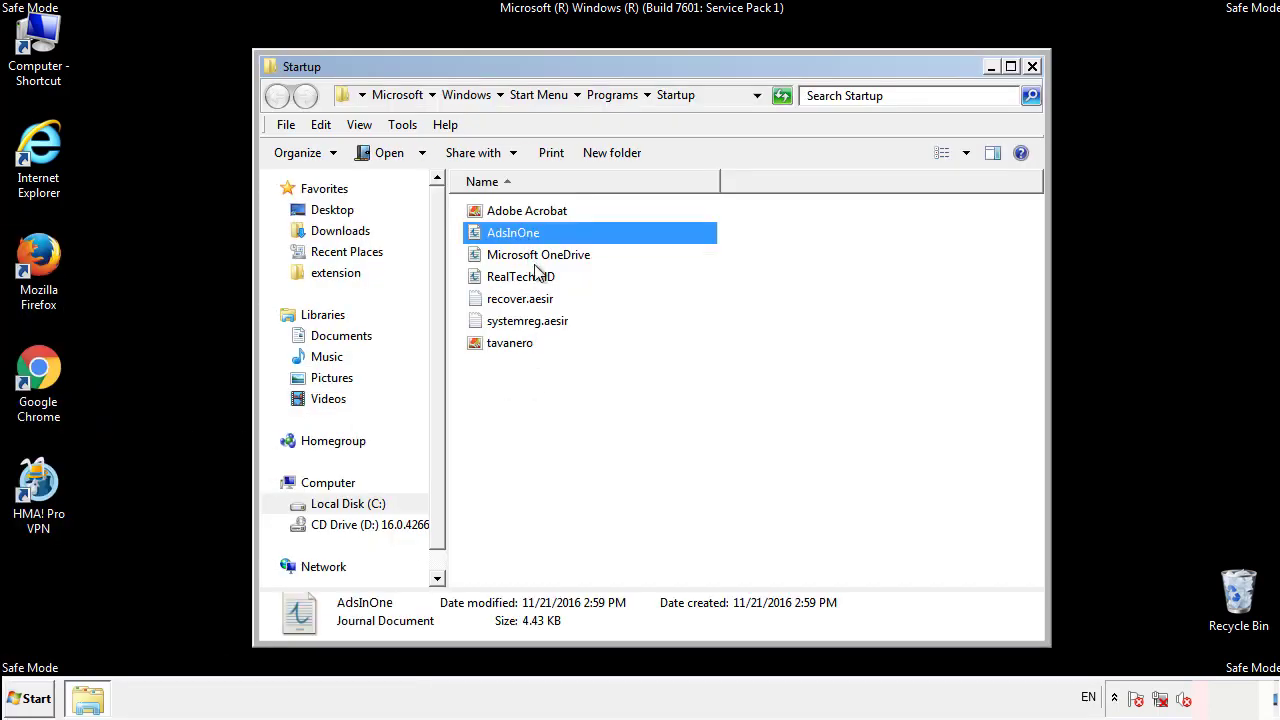
ctrl+click(520, 300)
ctrl+click(528, 320)
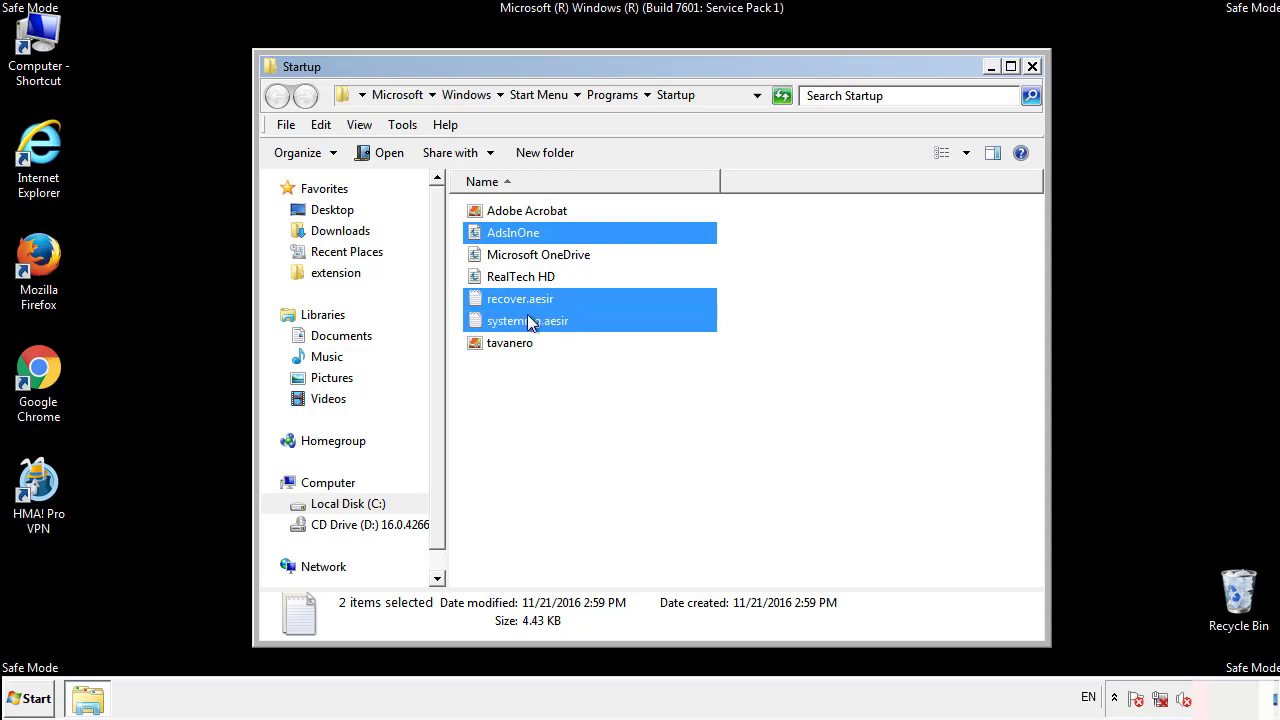
ctrl+click(511, 341)
right_click(506, 344)
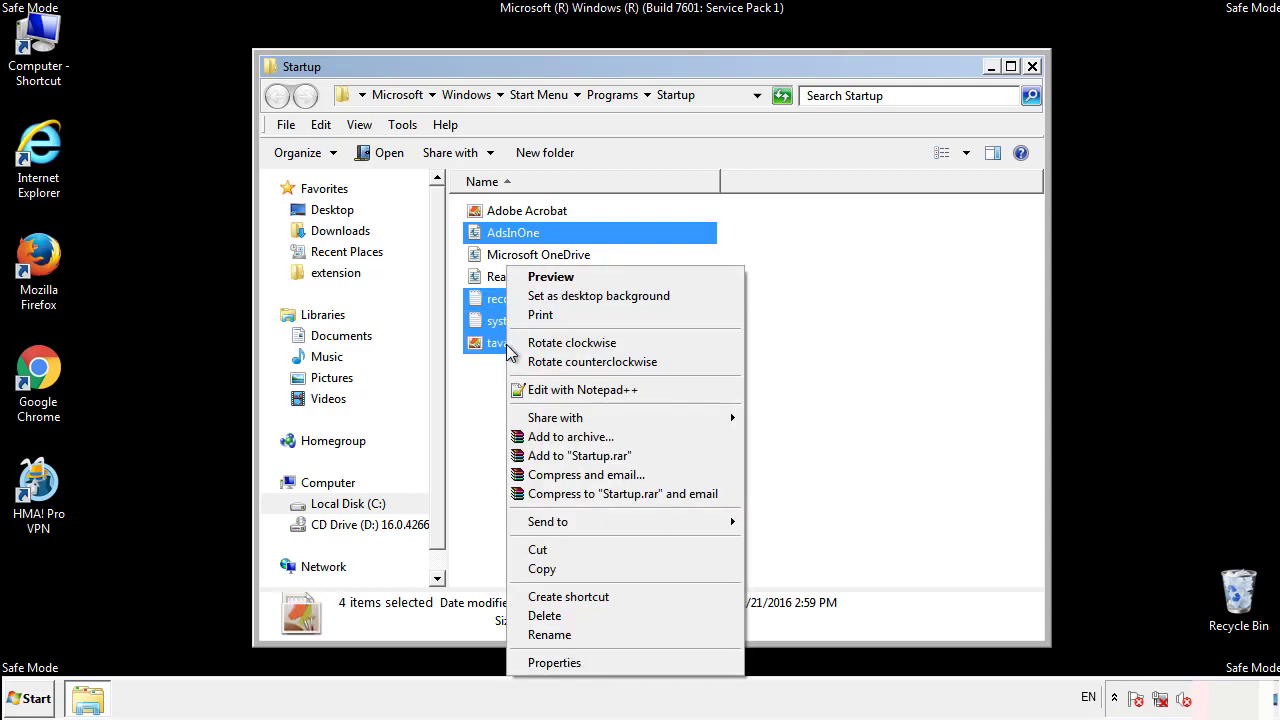
click(544, 615)
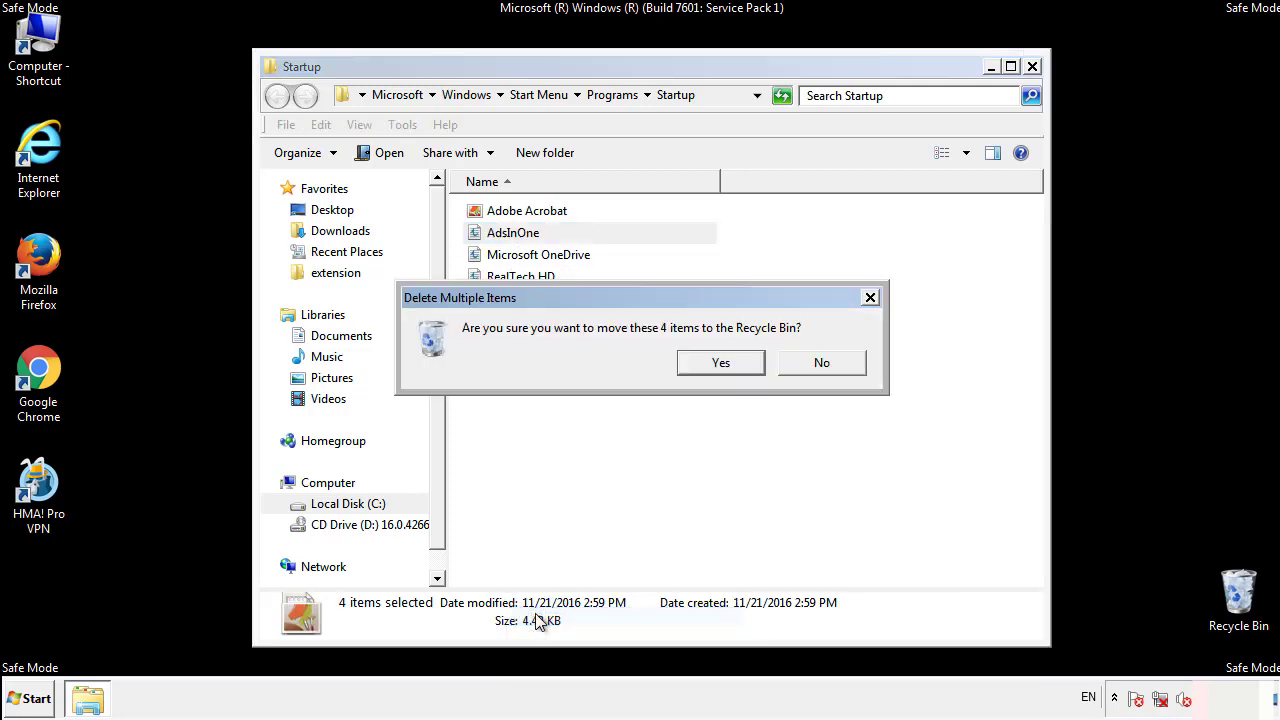
click(706, 364)
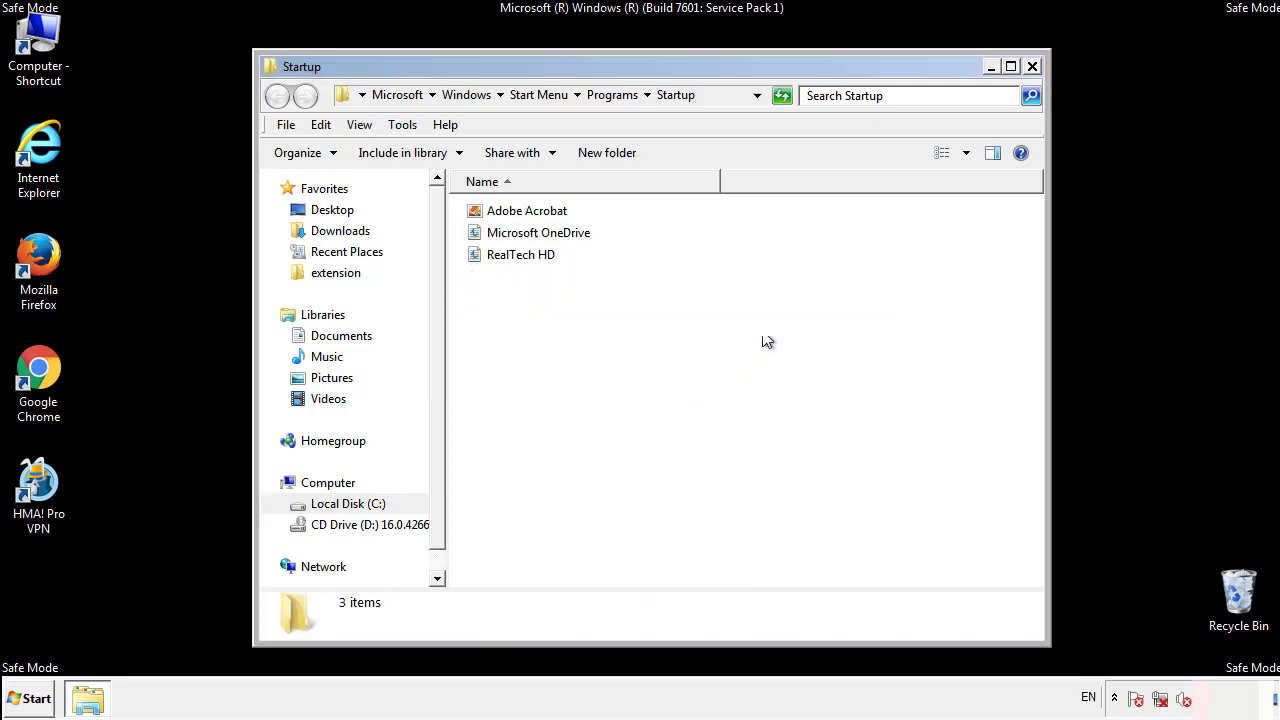
- Close the Startup window and launch Registry Editor with regedit
click(1035, 78)
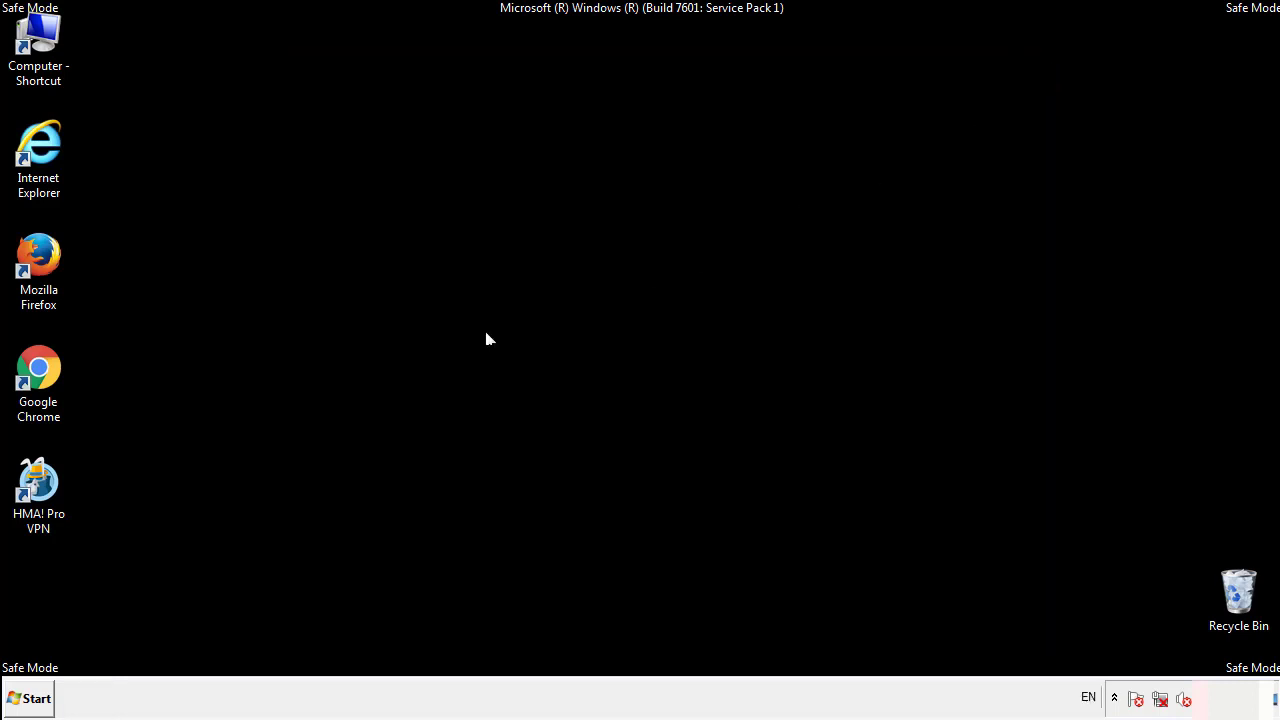
click(31, 700)
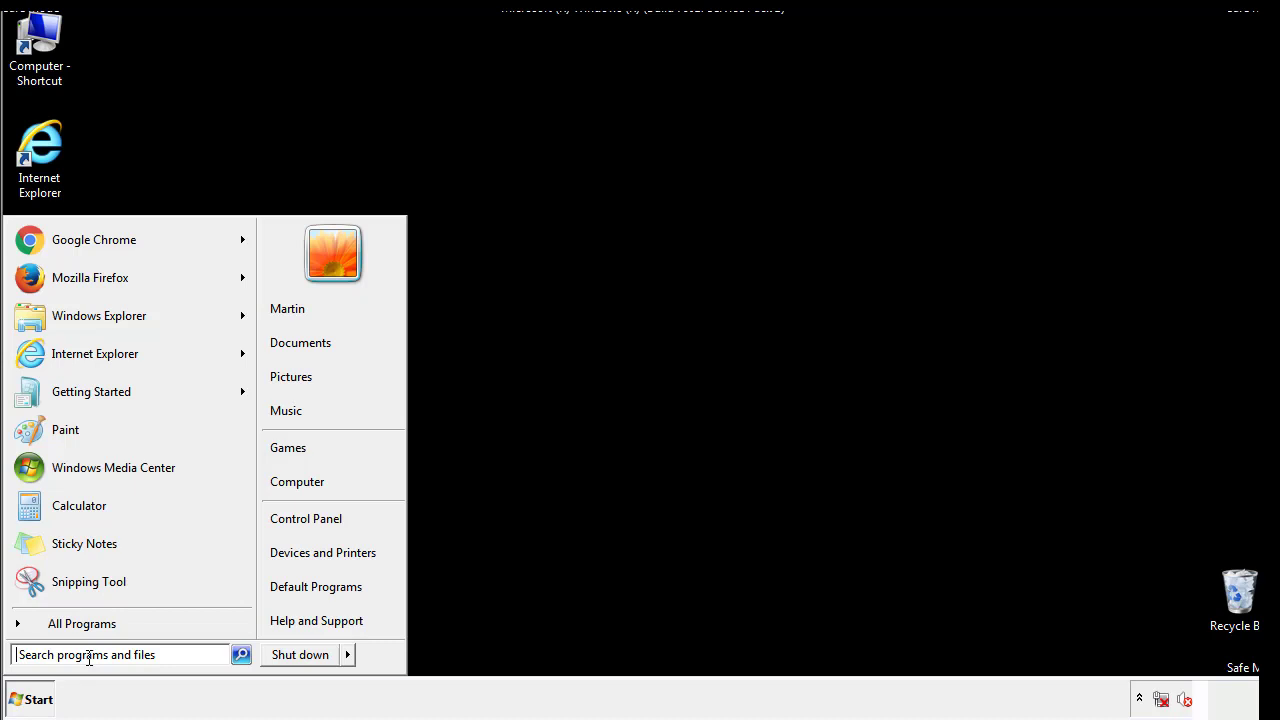
text(reged)
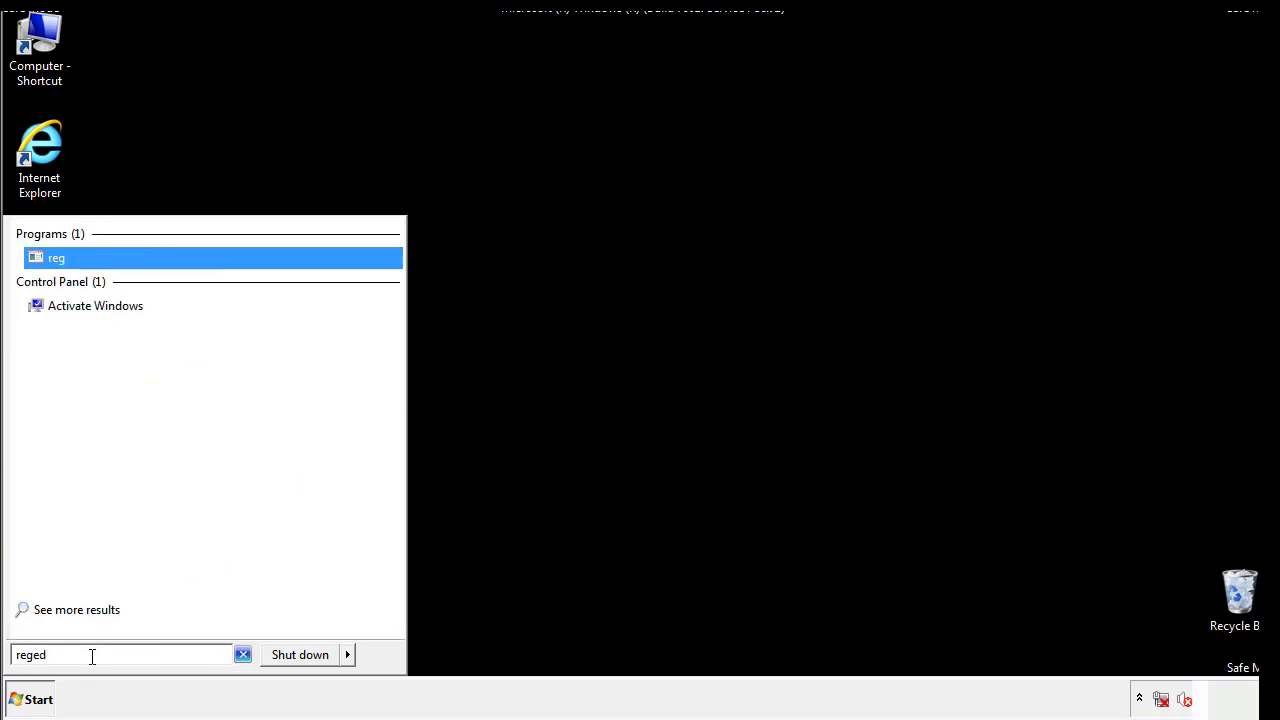
text(it)
key(Return)
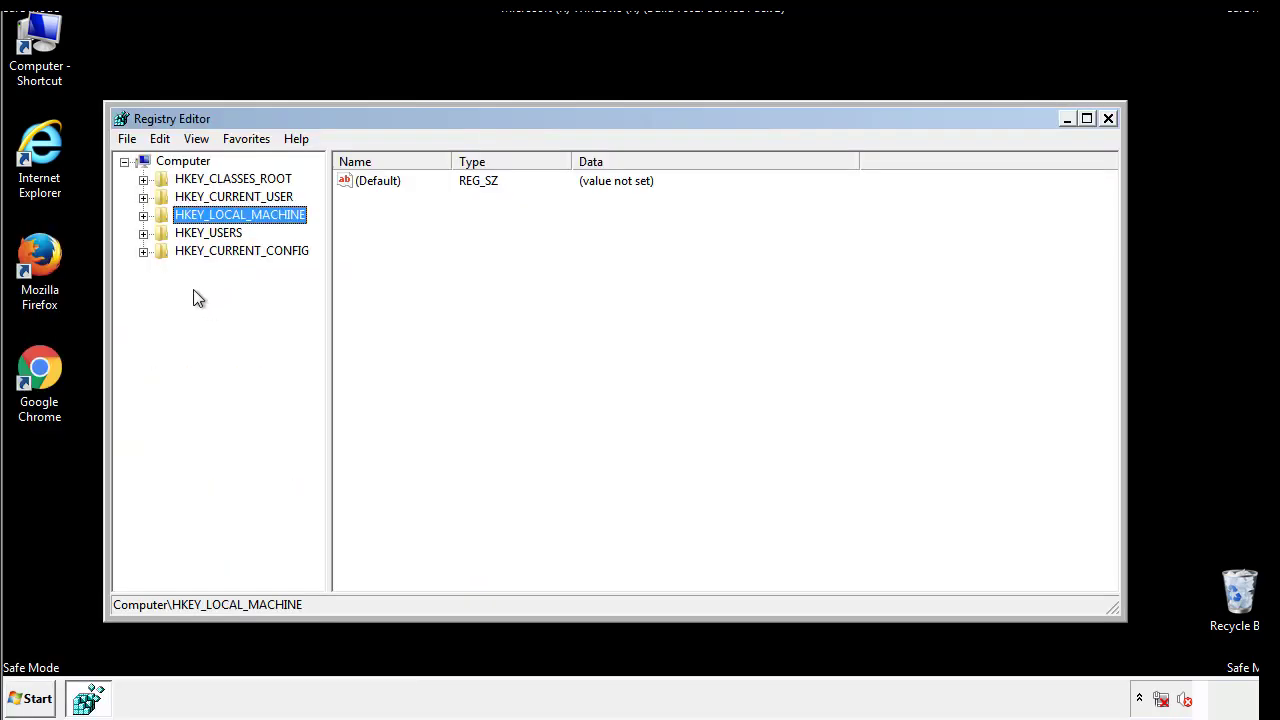
- Expand HKEY_LOCAL_MACHINE\SOFTWARE\Microsoft\Windows\CurrentVersion to reveal its Run and RunOnce subkeys
click(143, 215)
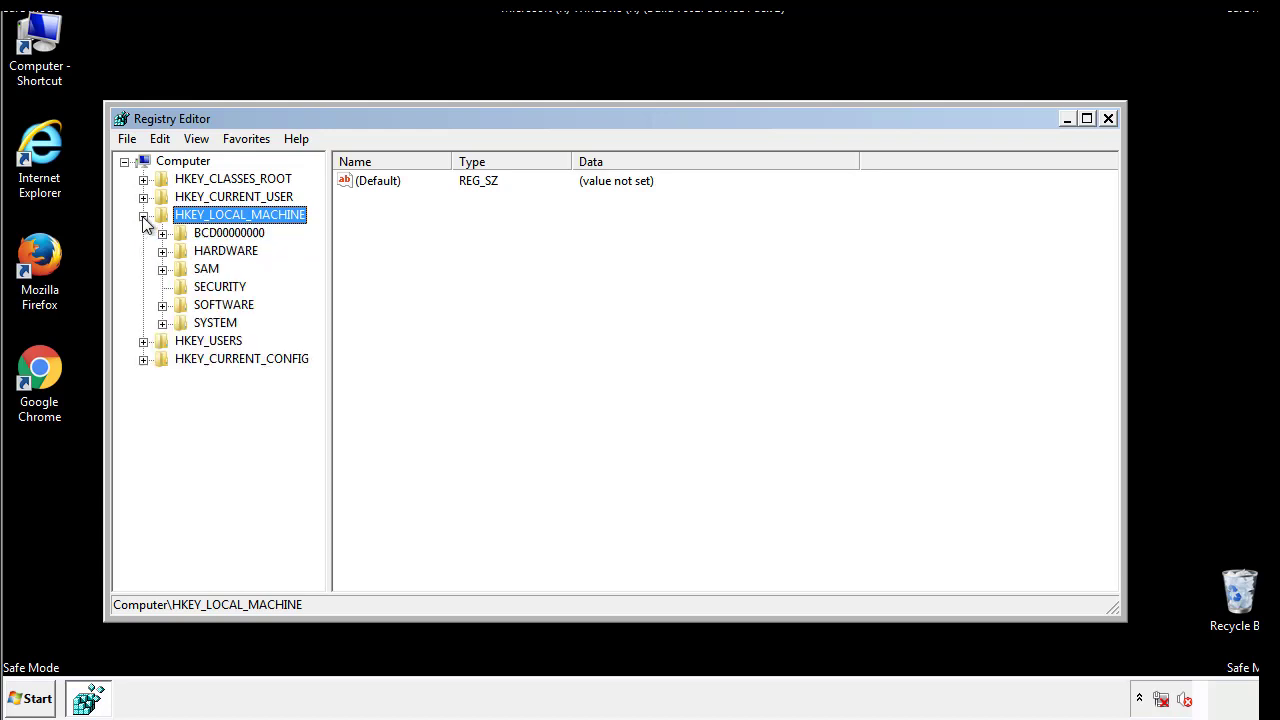
click(162, 305)
drag(315, 295, 317, 331)
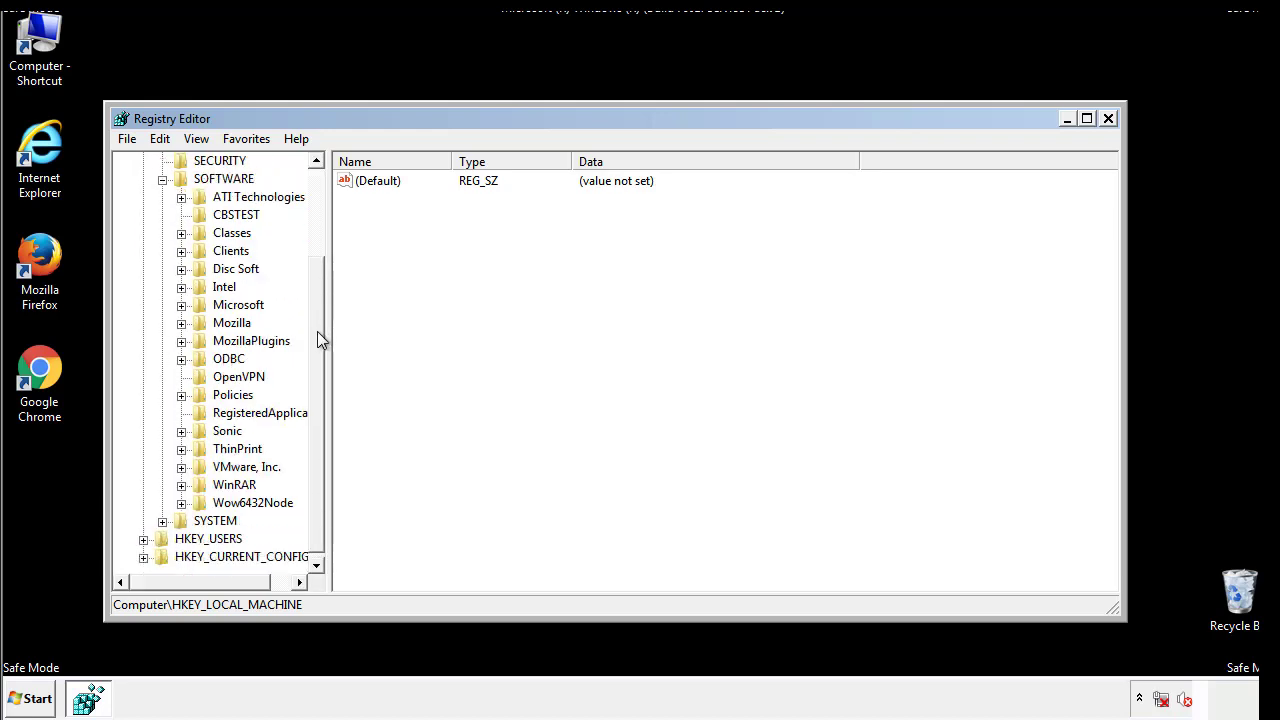
click(181, 305)
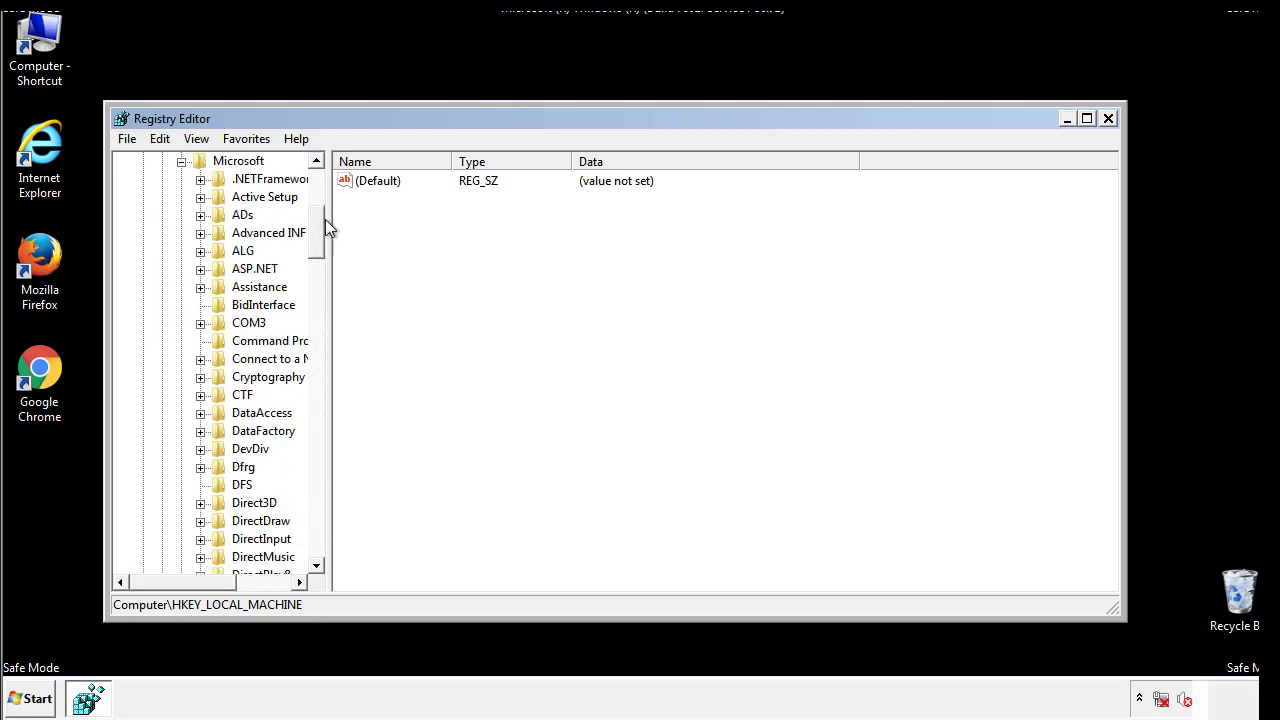
mouse_move(315, 248)
mouse_down()
mouse_move(320, 545)
mouse_move(319, 512)
mouse_up()
click(200, 305)
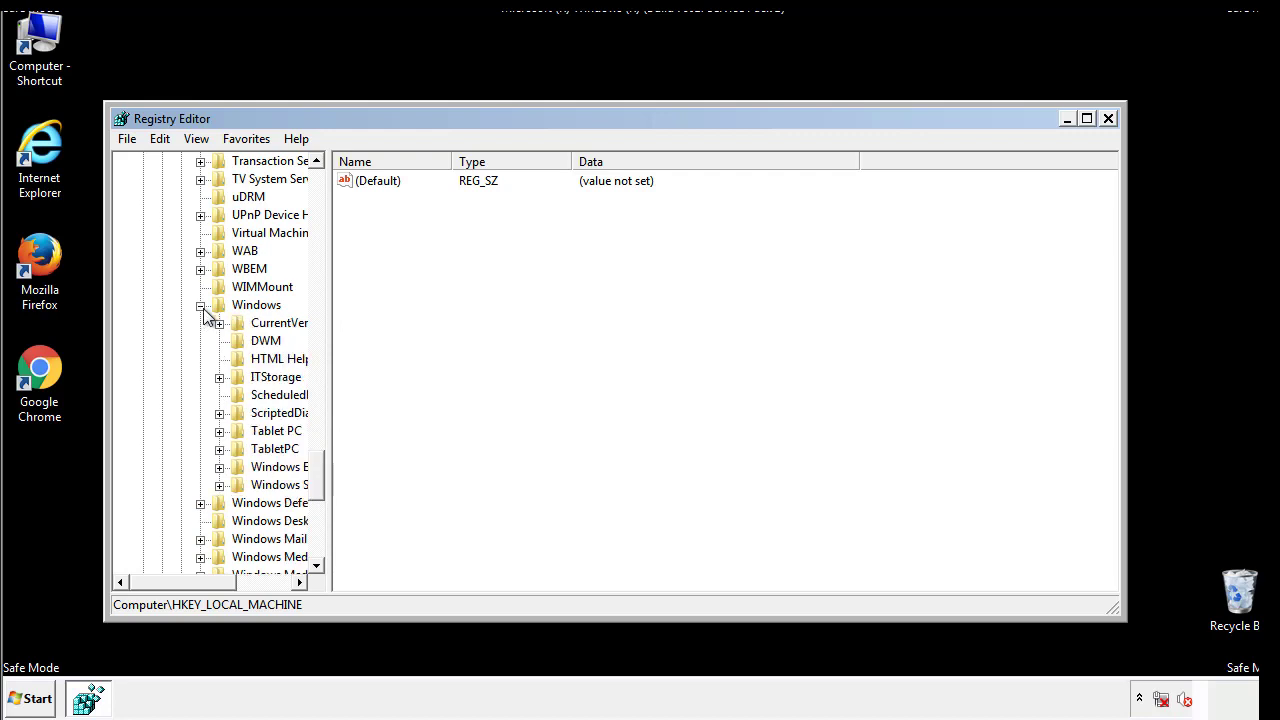
drag(176, 583, 208, 587)
click(165, 323)
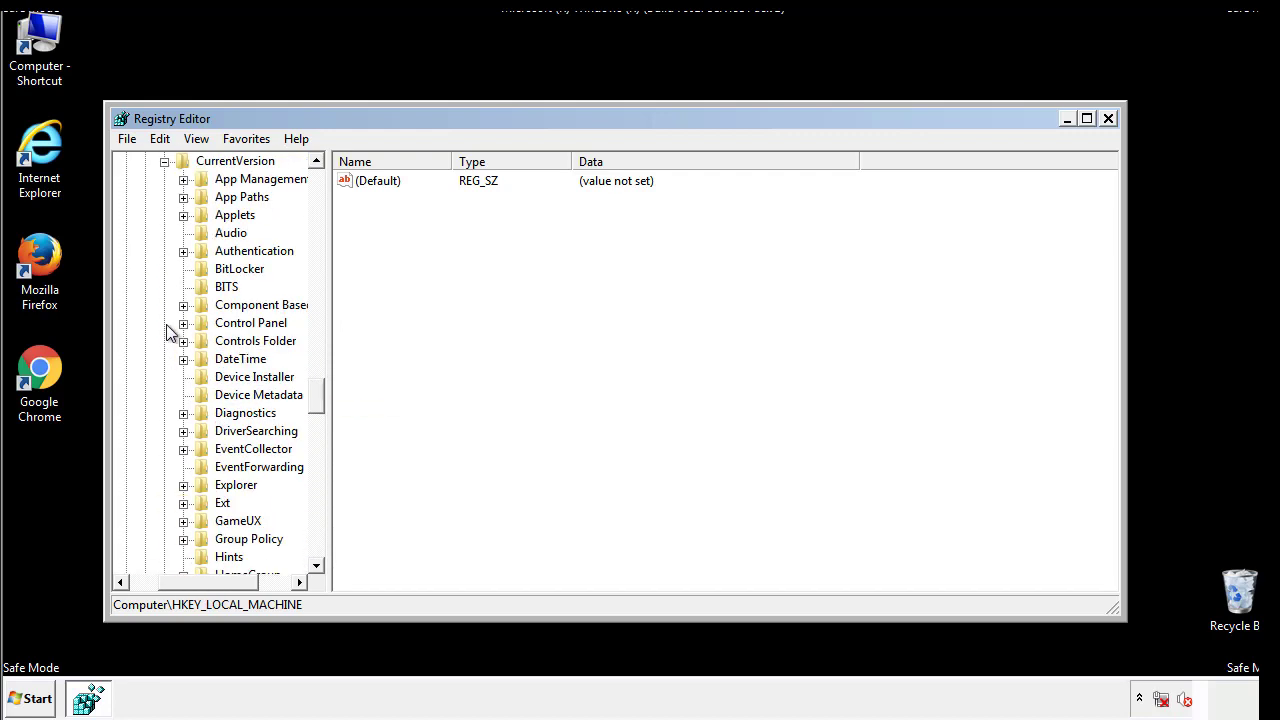
drag(322, 400, 316, 463)
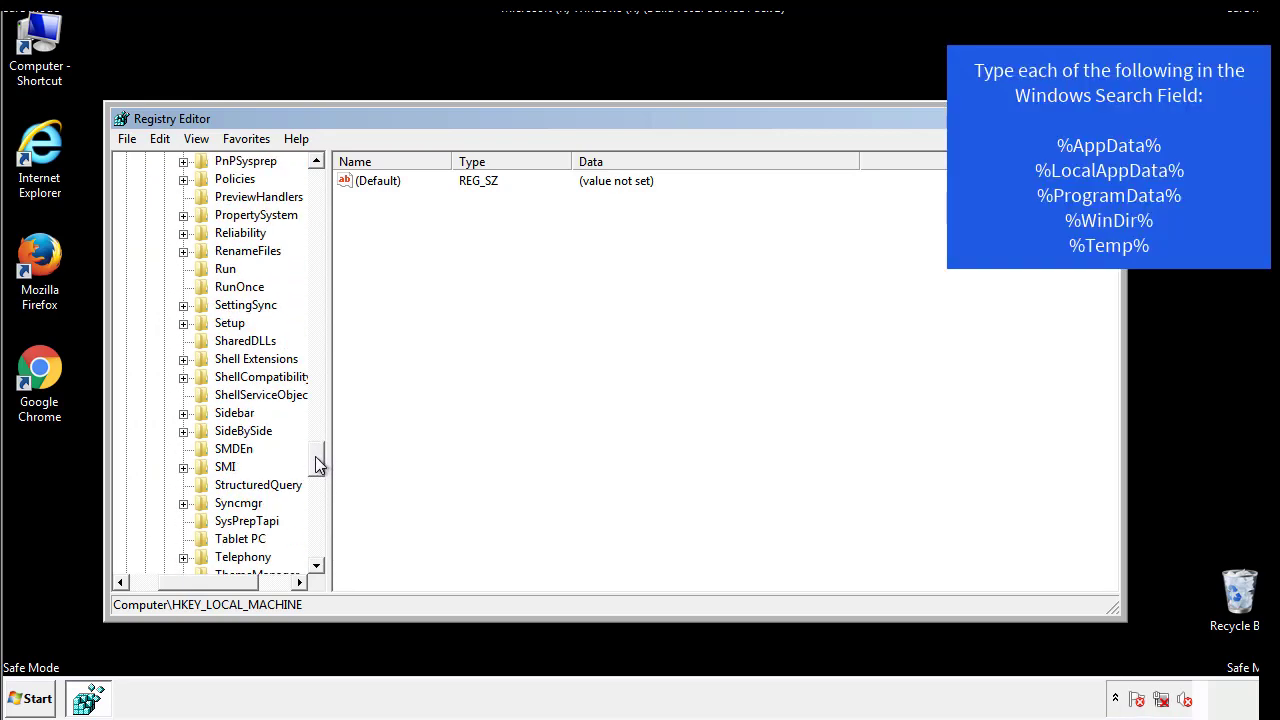
- Permanently delete the tappi.loc value from the HKLM CurrentVersion Run key
click(218, 269)
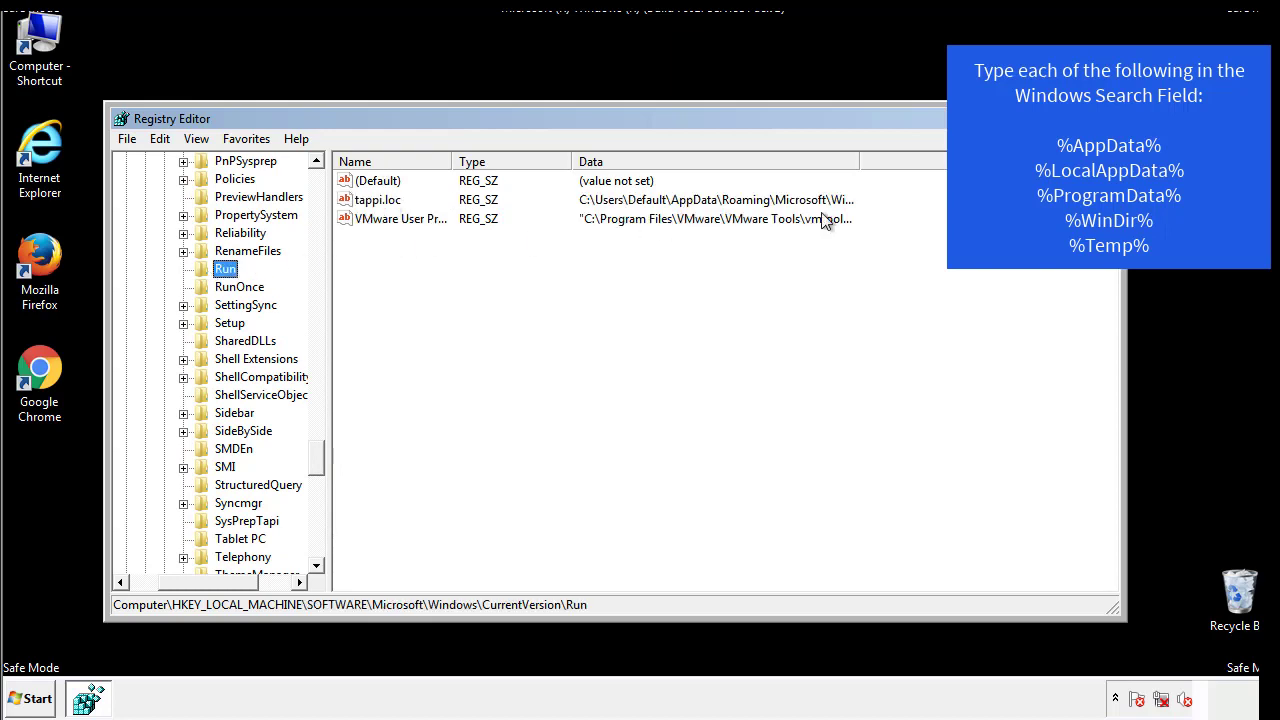
right_click(380, 204)
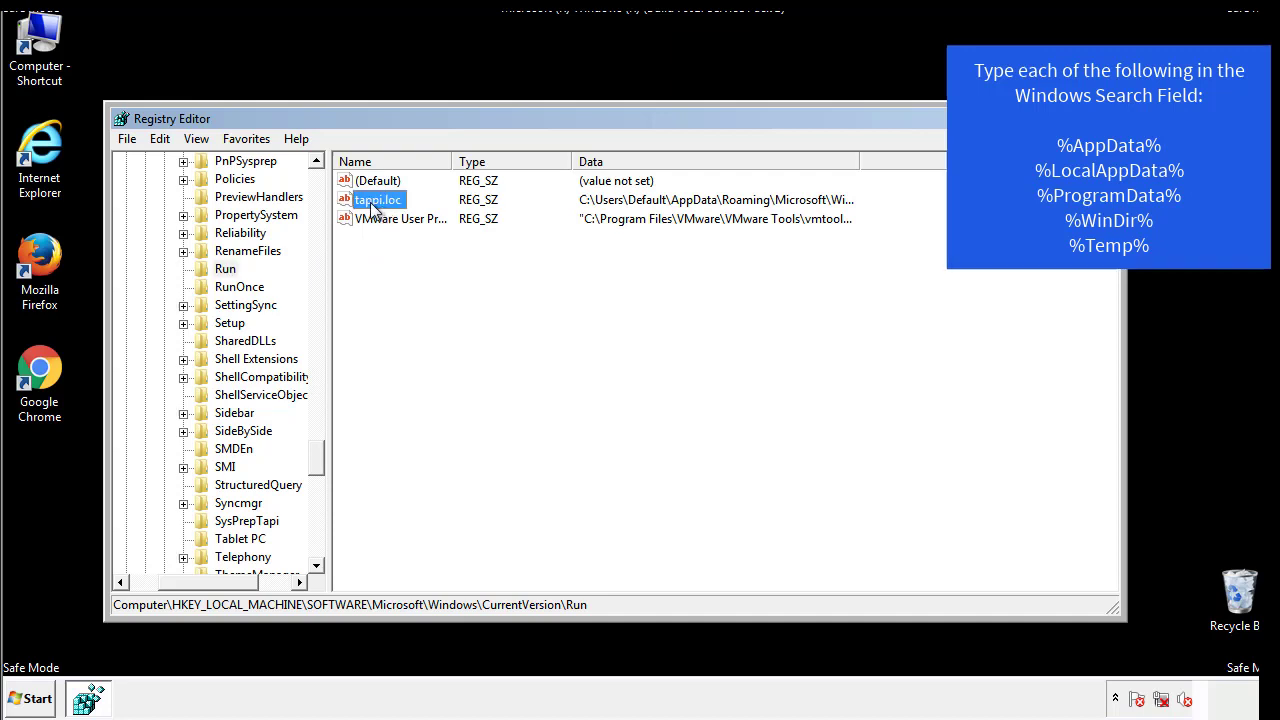
click(400, 261)
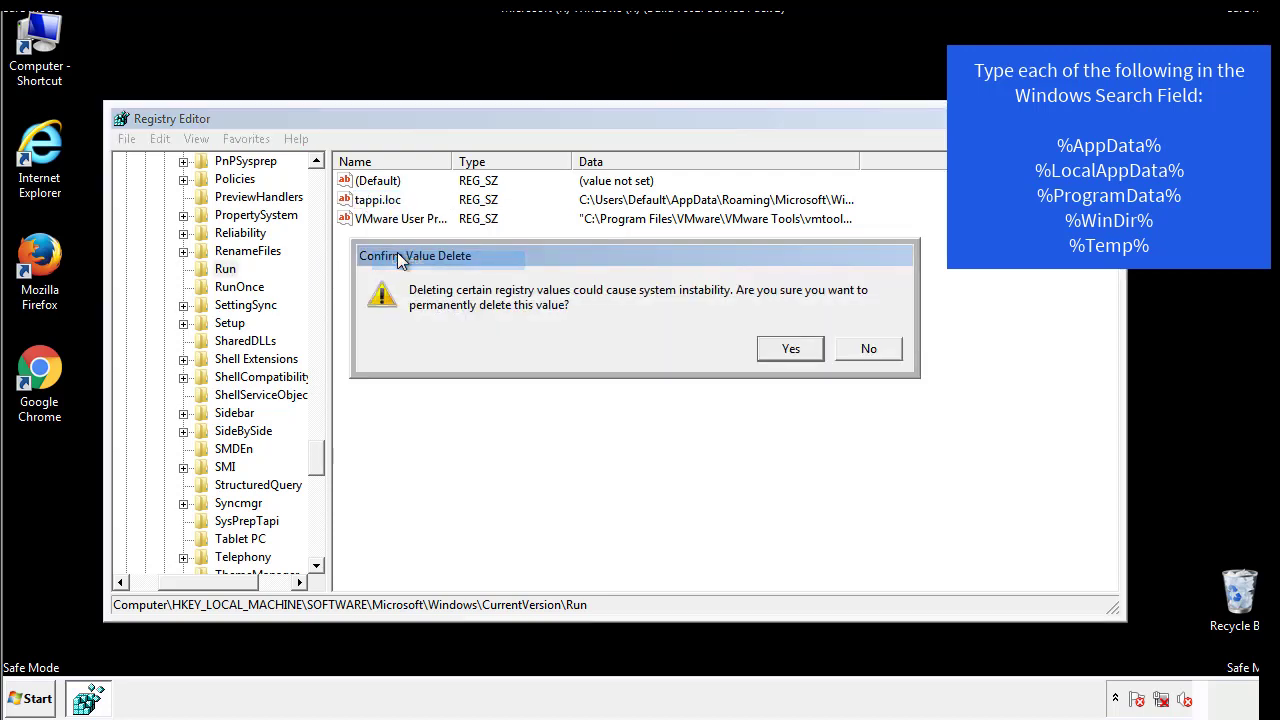
click(779, 352)
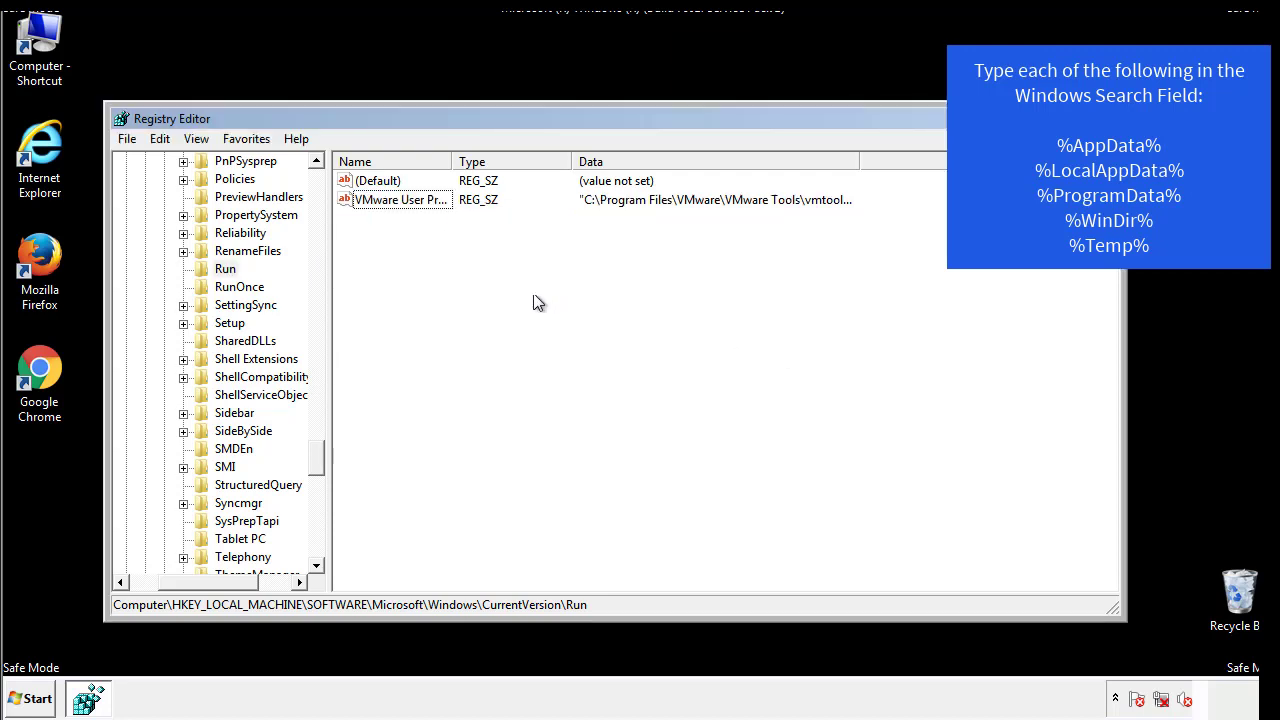
drag(317, 459, 316, 548)
drag(243, 581, 155, 593)
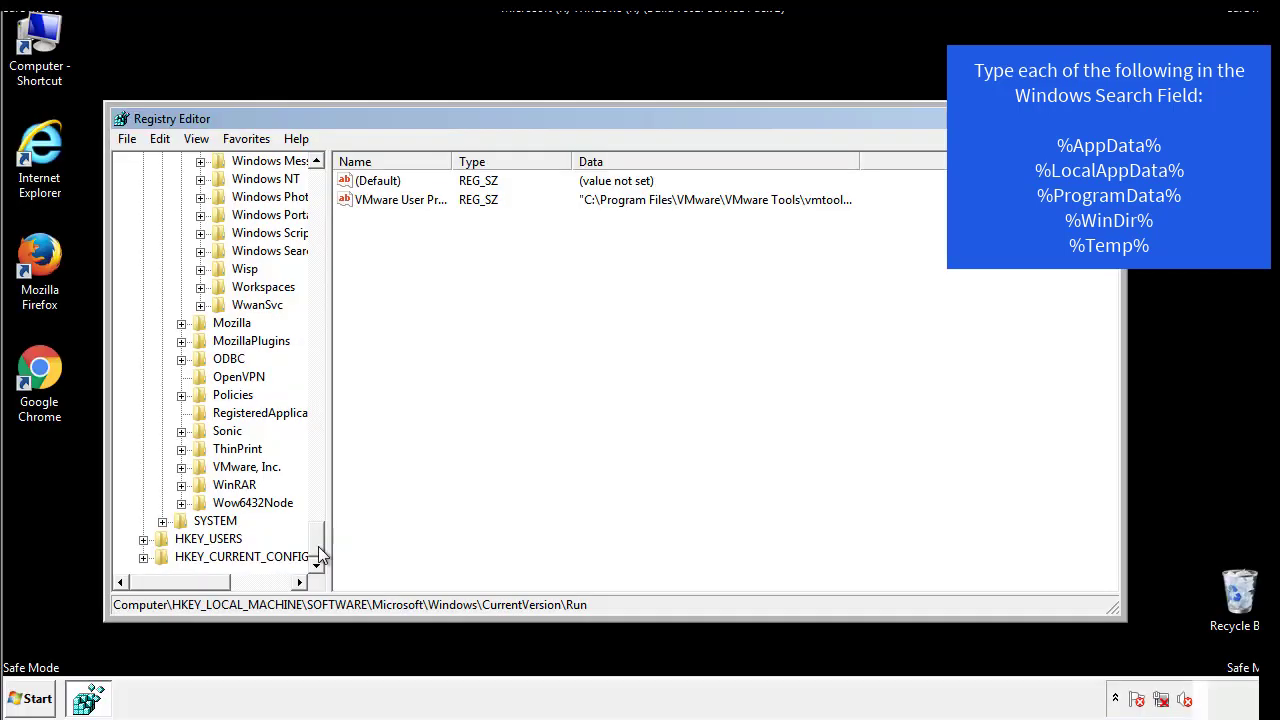
drag(318, 550, 326, 195)
- Collapse HKEY_LOCAL_MACHINE and expand HKEY_CURRENT_USER\Software\Microsoft\Windows\CurrentVersion
click(143, 214)
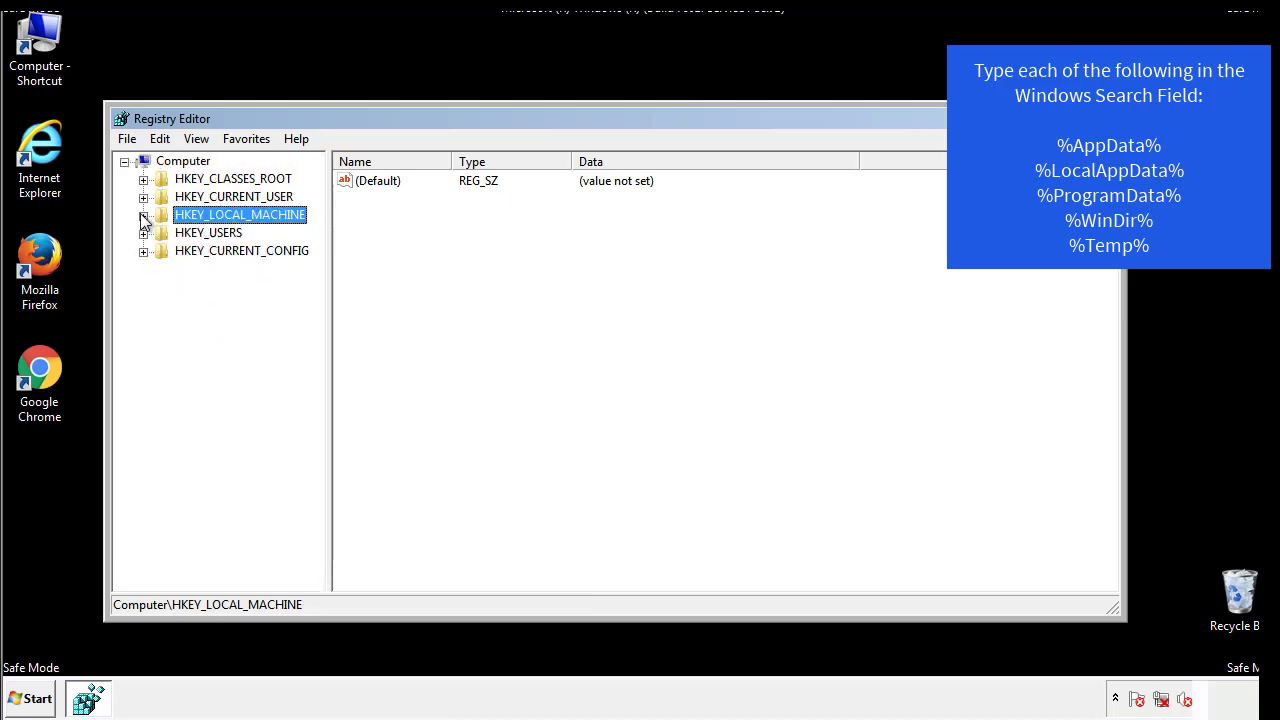
click(143, 197)
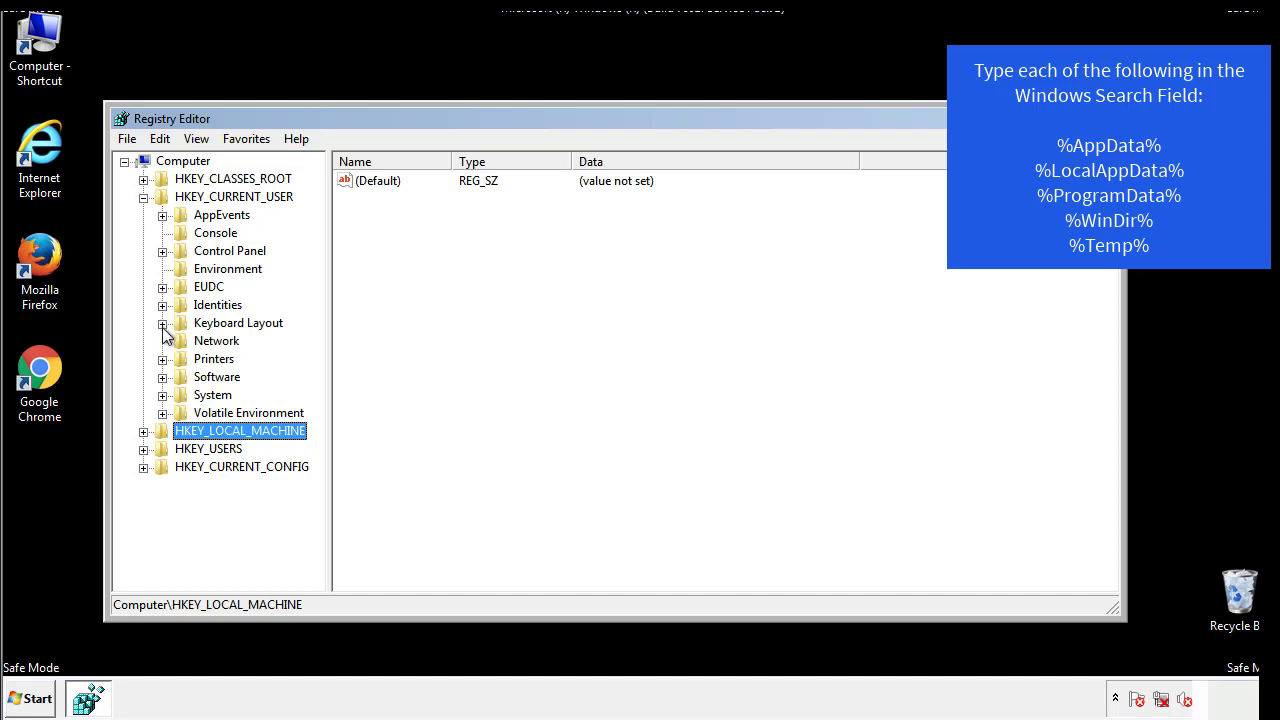
click(162, 377)
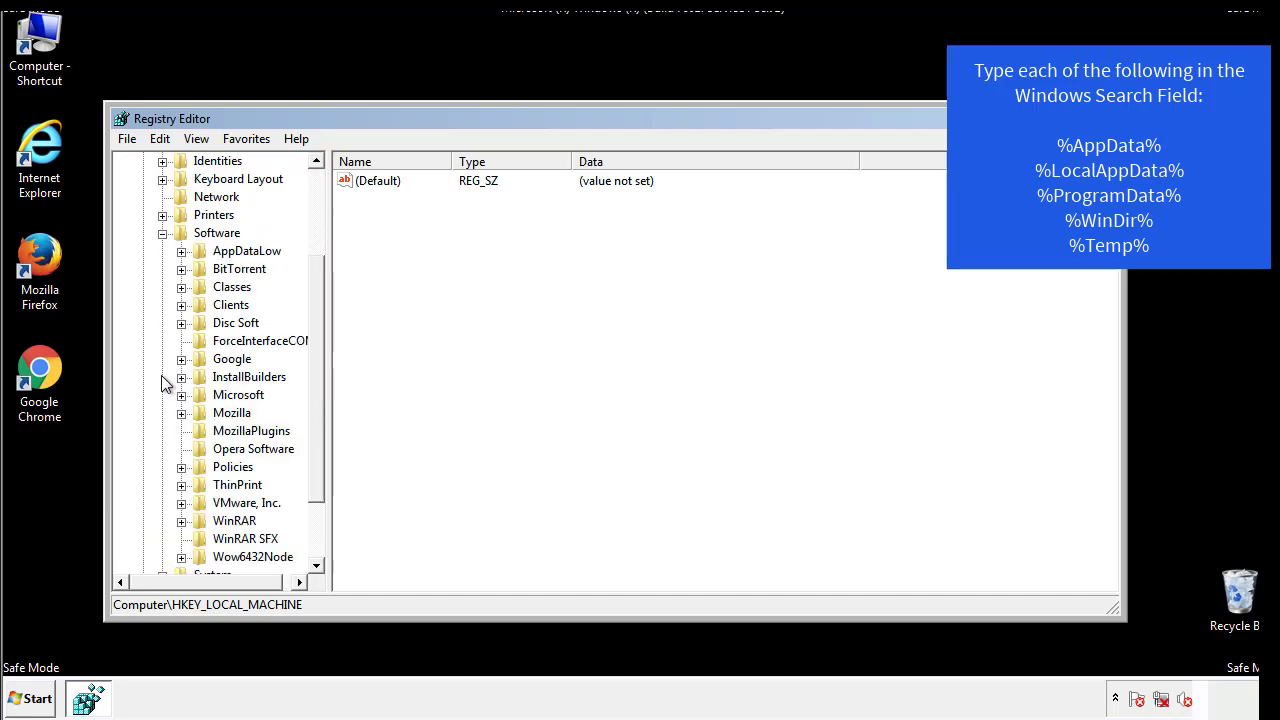
drag(314, 363, 314, 381)
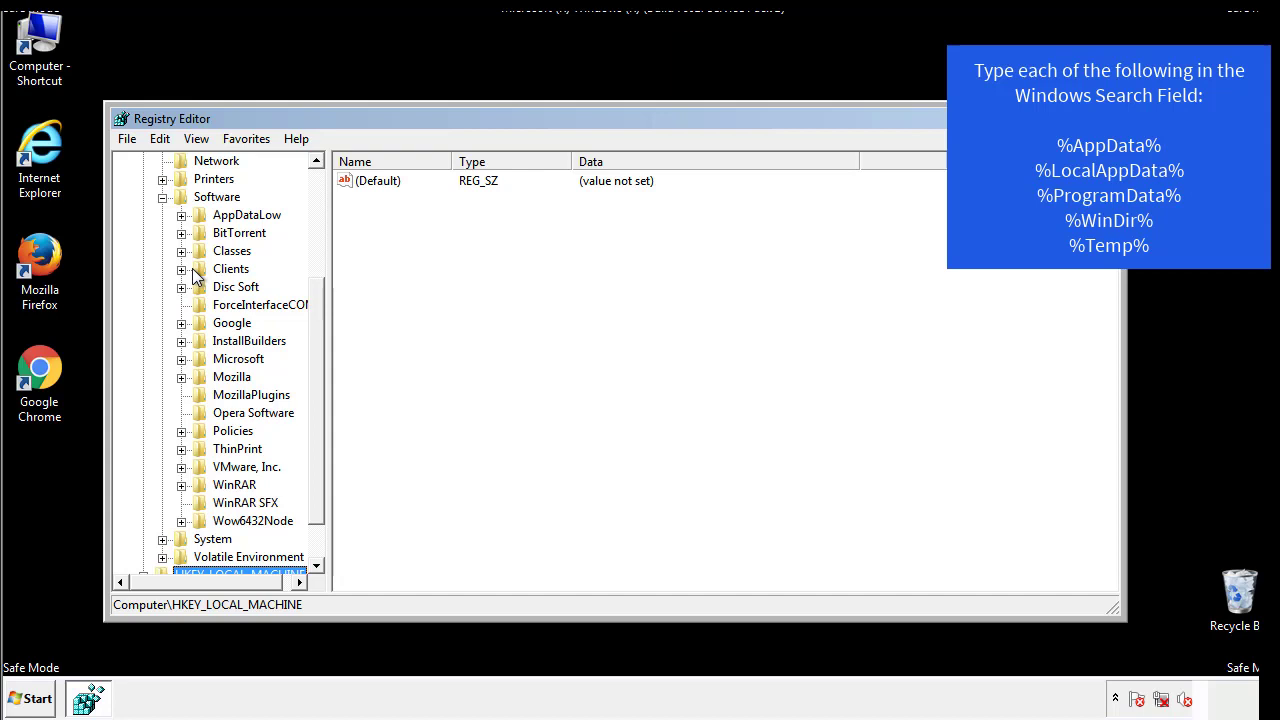
click(180, 360)
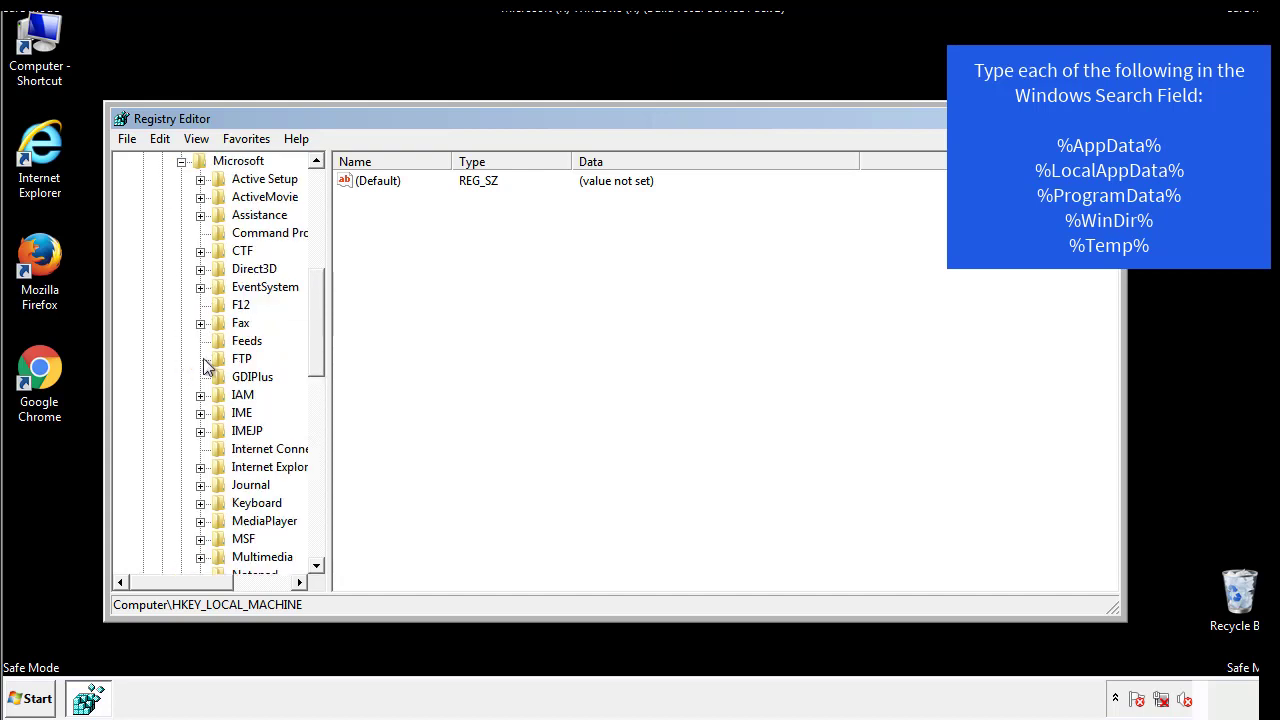
drag(314, 292, 315, 416)
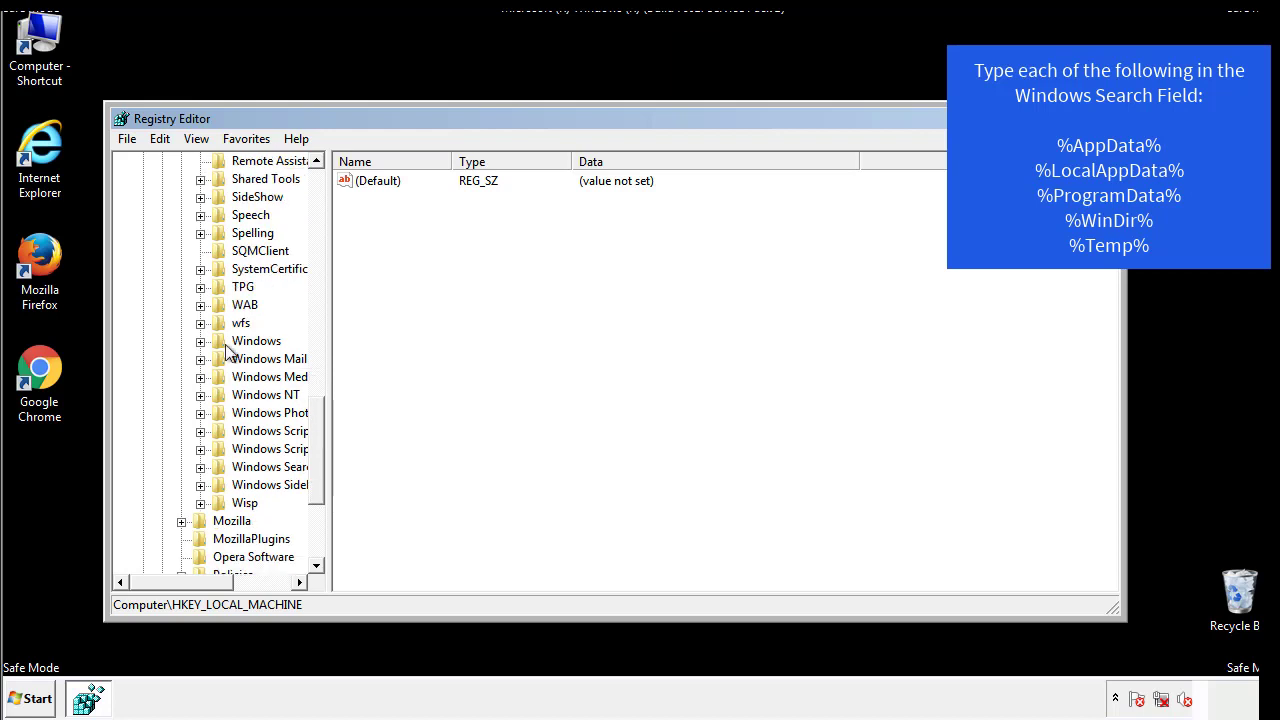
click(200, 341)
click(219, 359)
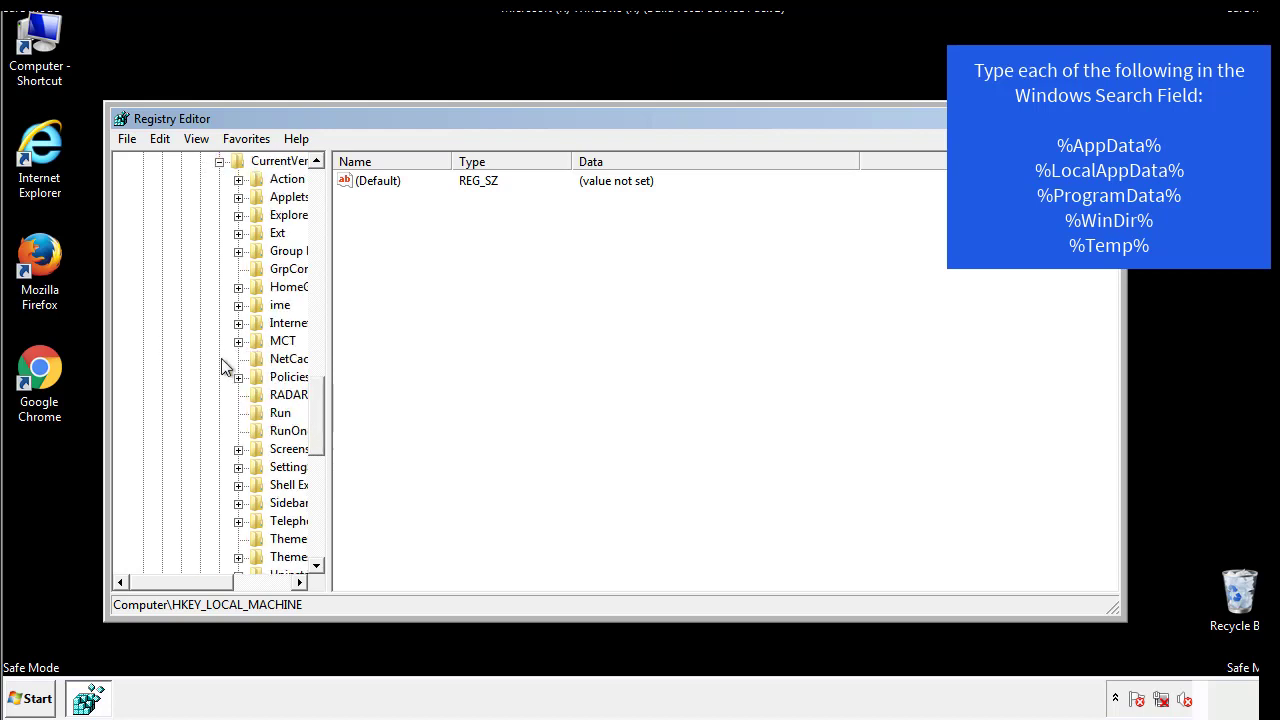
drag(193, 585, 225, 582)
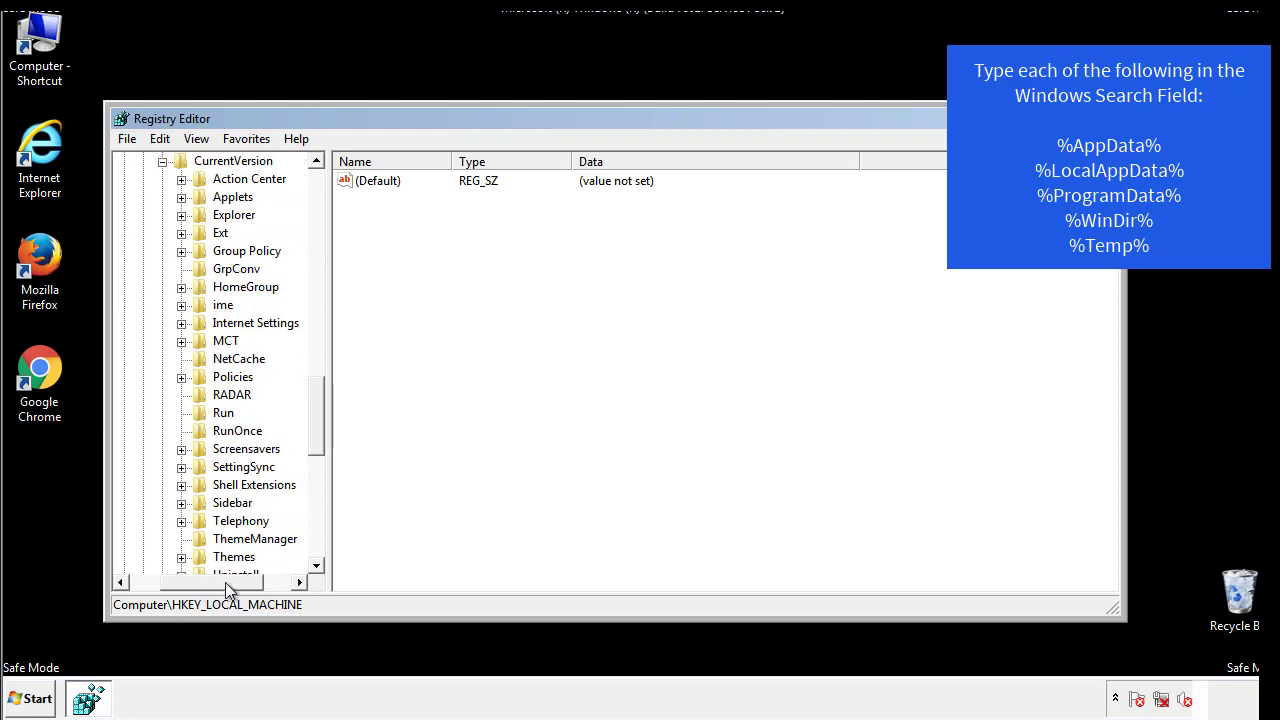
- Review the HKCU Run key's DAEMON Tools Lite entry, then collapse the Windows key
click(221, 411)
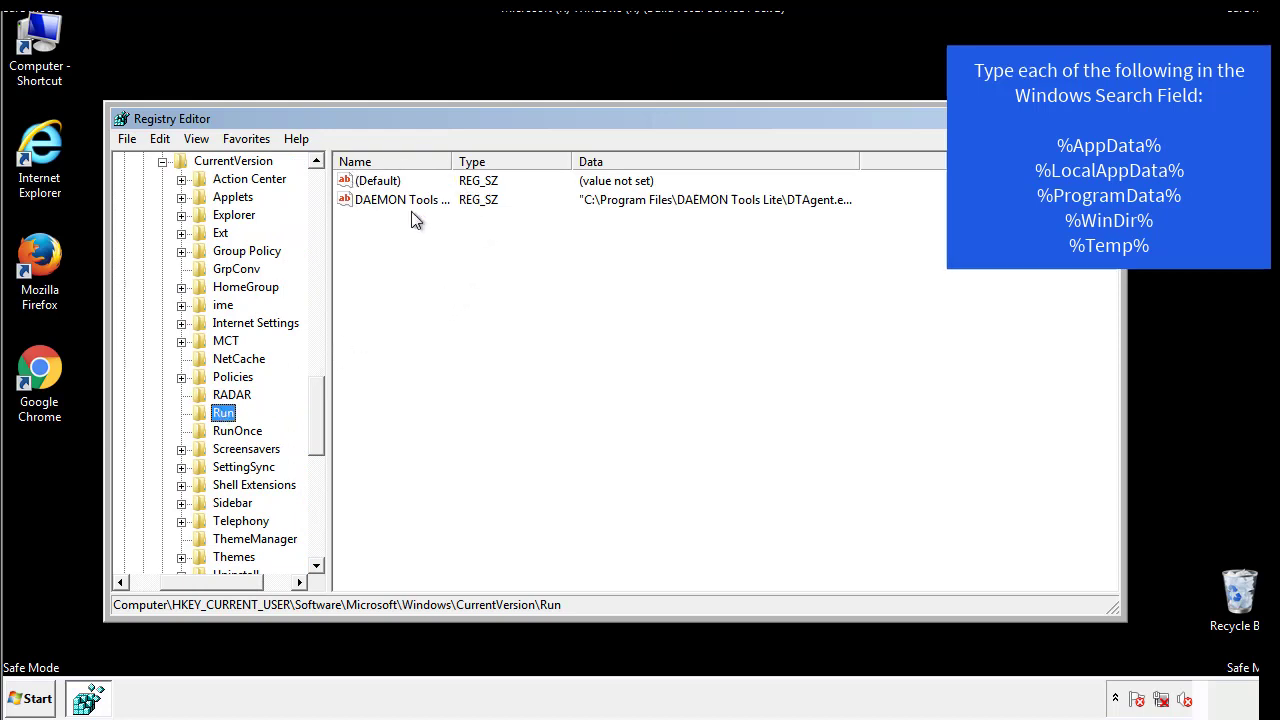
click(545, 233)
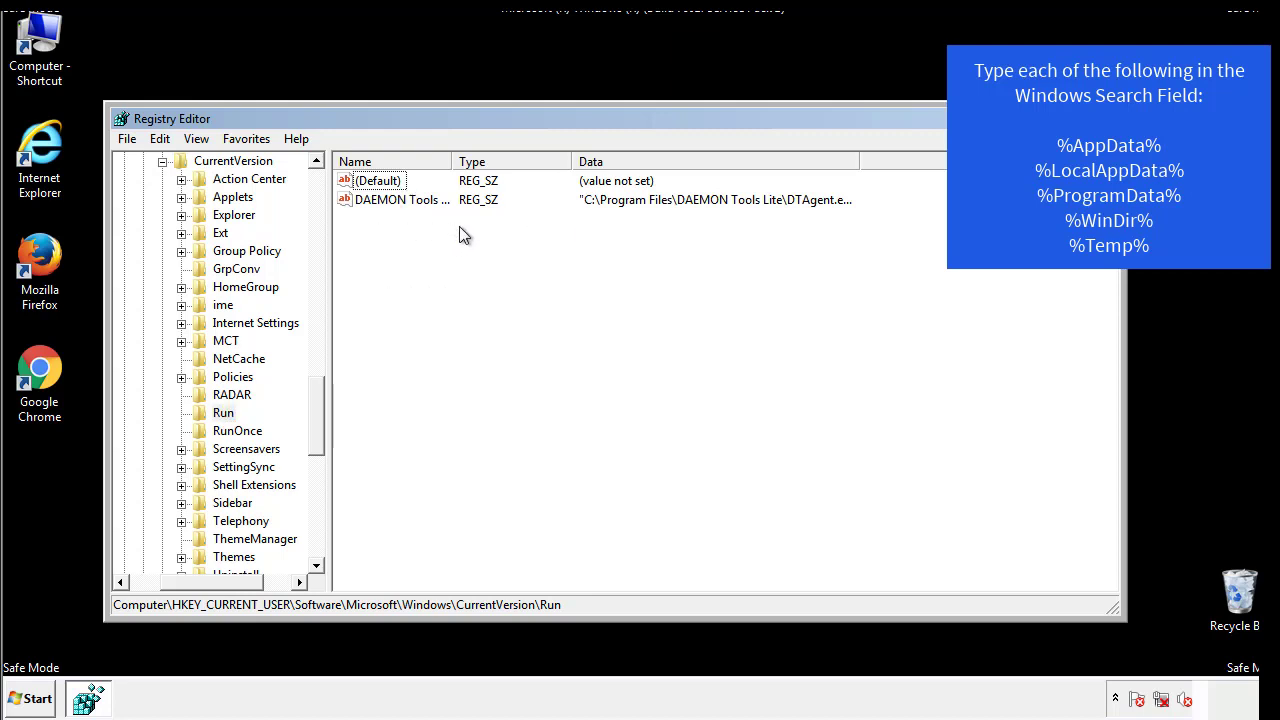
drag(212, 579, 187, 581)
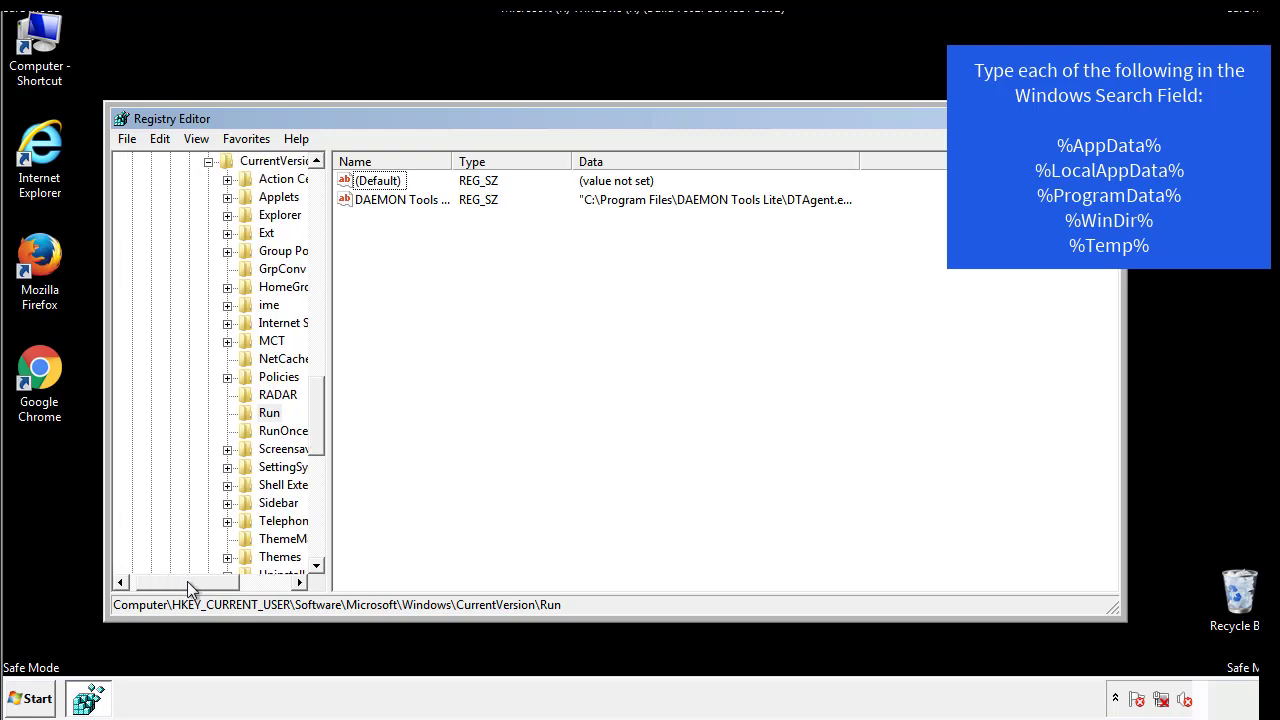
drag(324, 434, 316, 417)
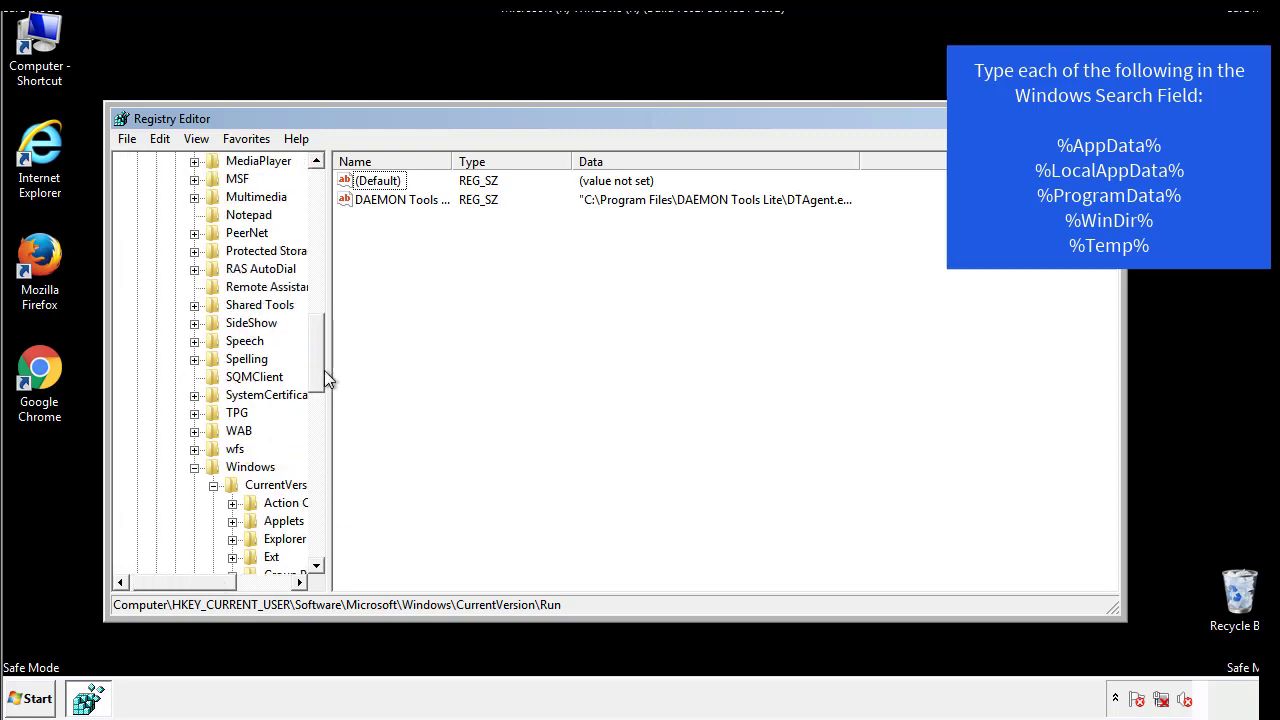
click(194, 467)
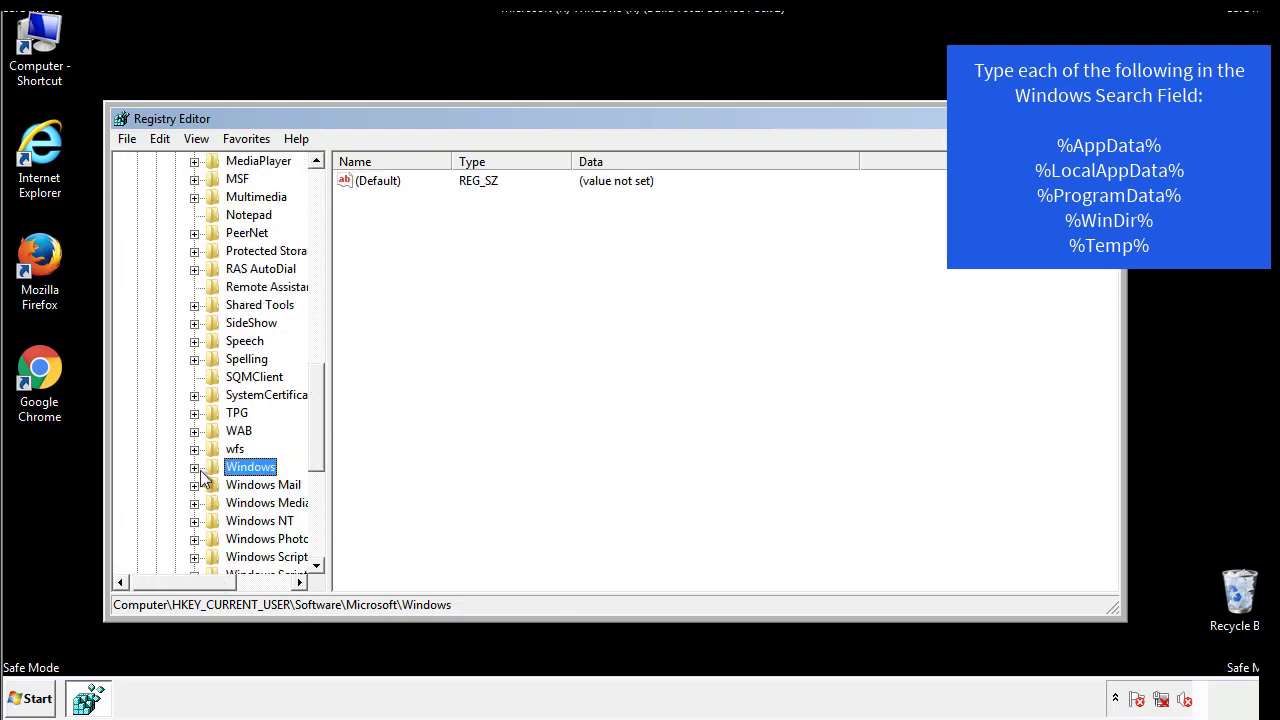
- Search the registry for %temp%, reaching the VolumeCaches\Temporary Files key
drag(321, 445, 322, 247)
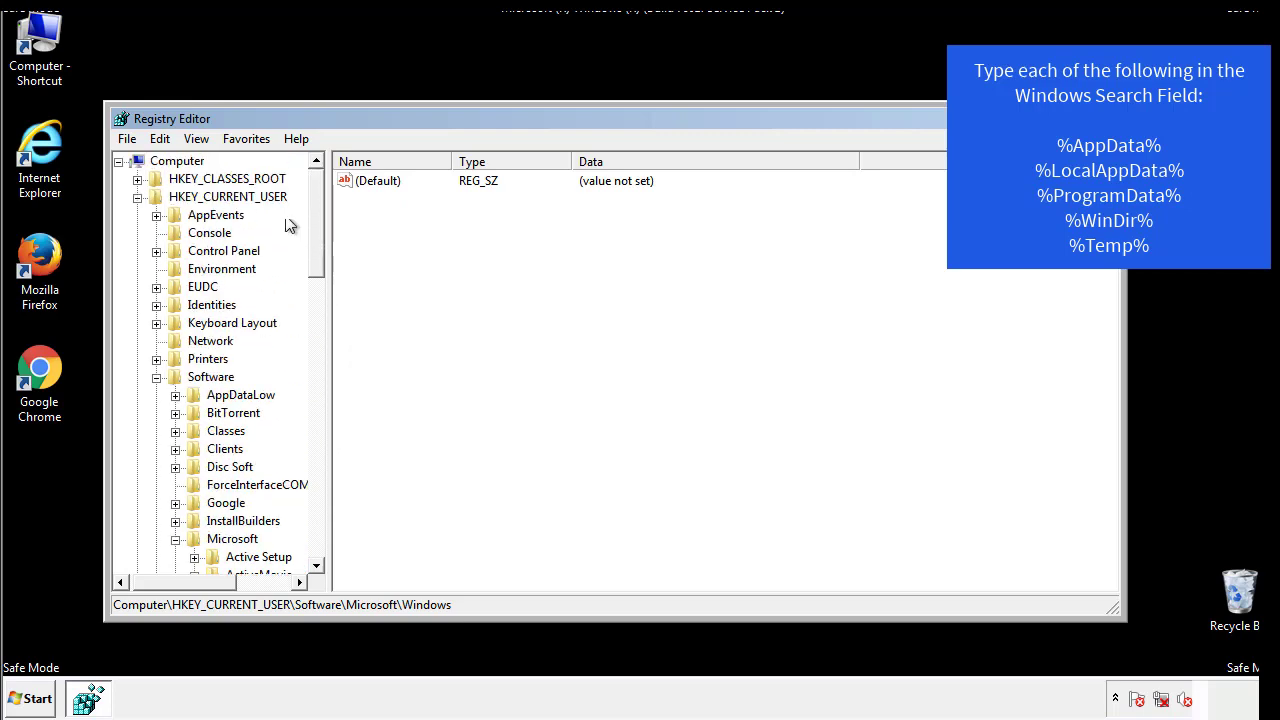
click(162, 139)
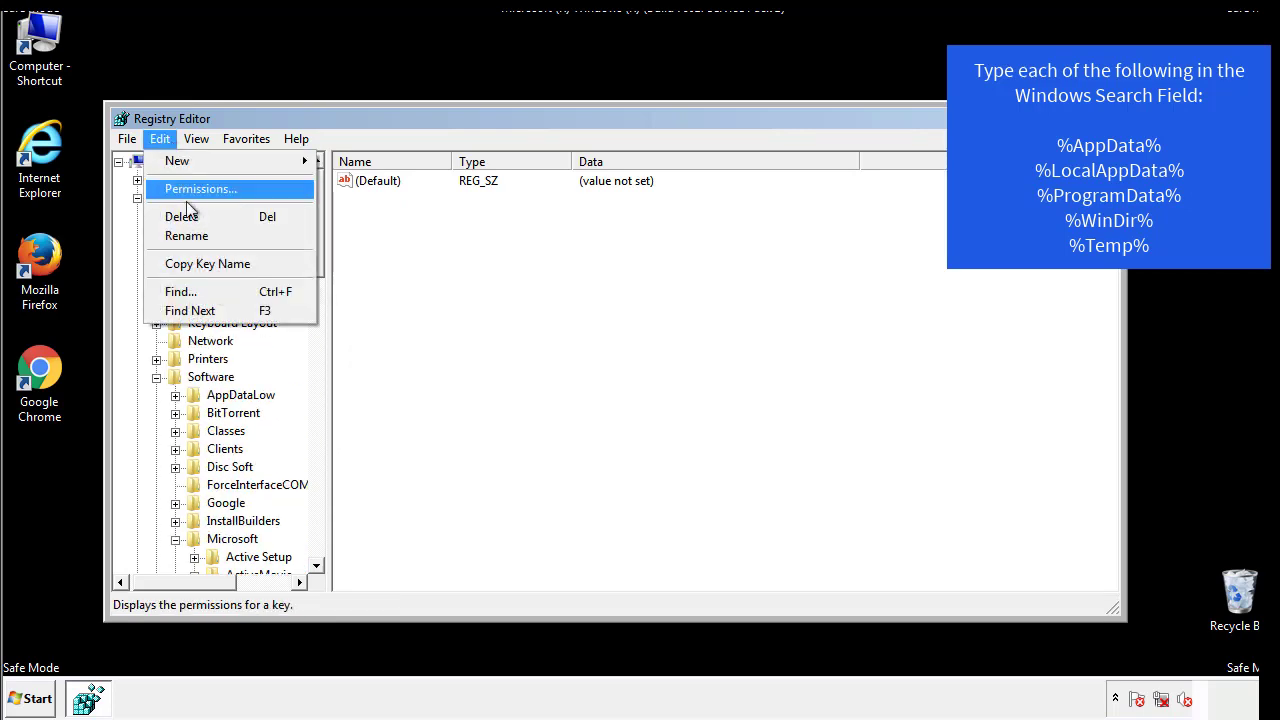
click(160, 290)
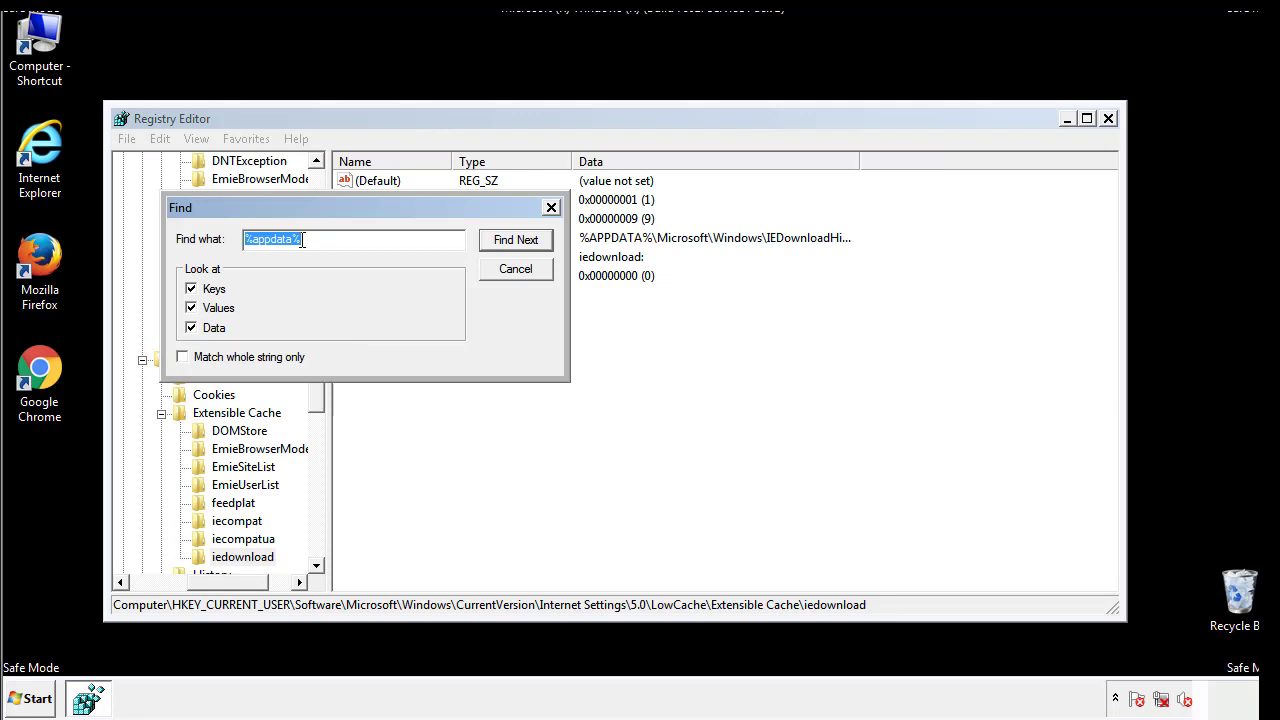
text(%temp%)
key(Return)
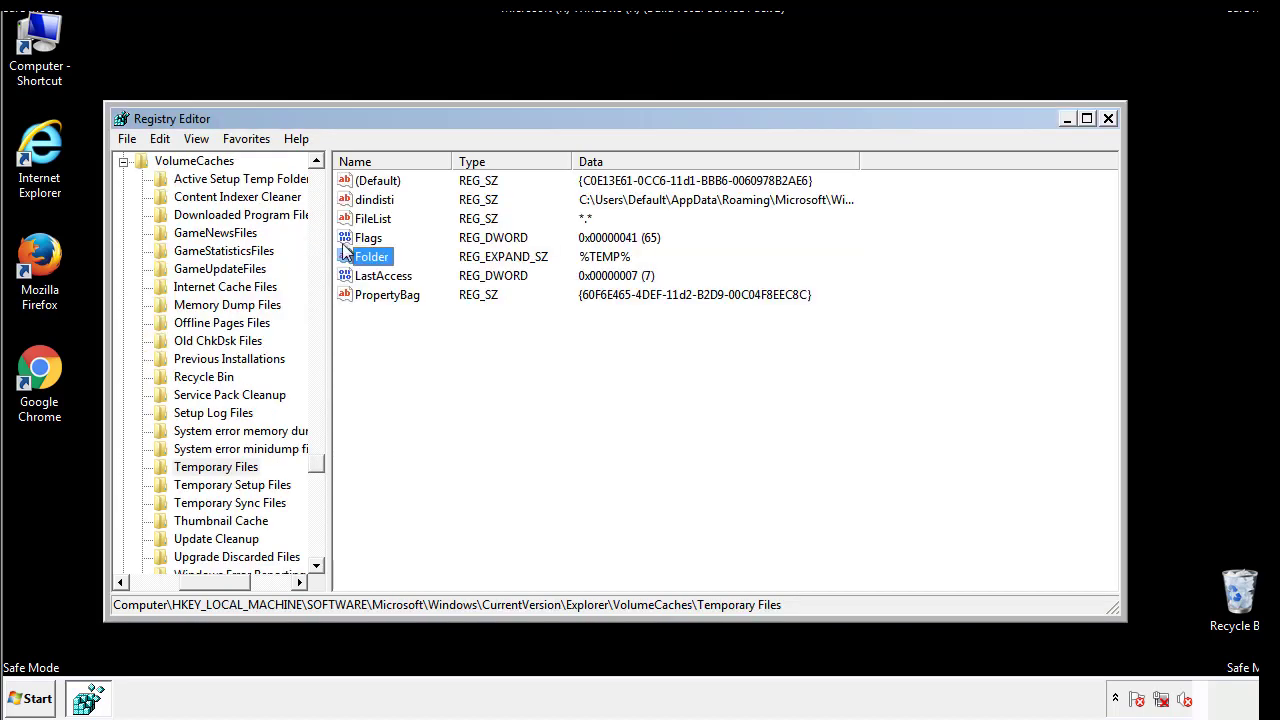
- Select every value in VolumeCaches\Temporary Files, including Folder, and permanently delete them
click(525, 348)
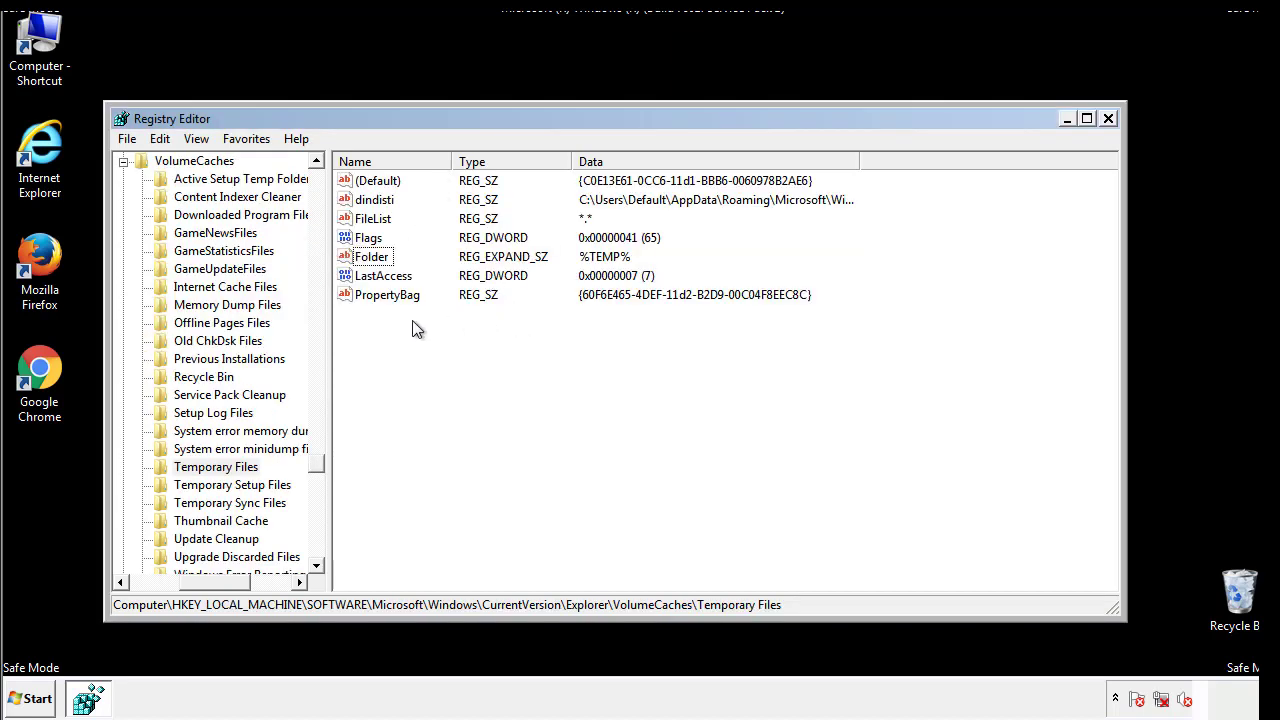
drag(410, 321, 362, 182)
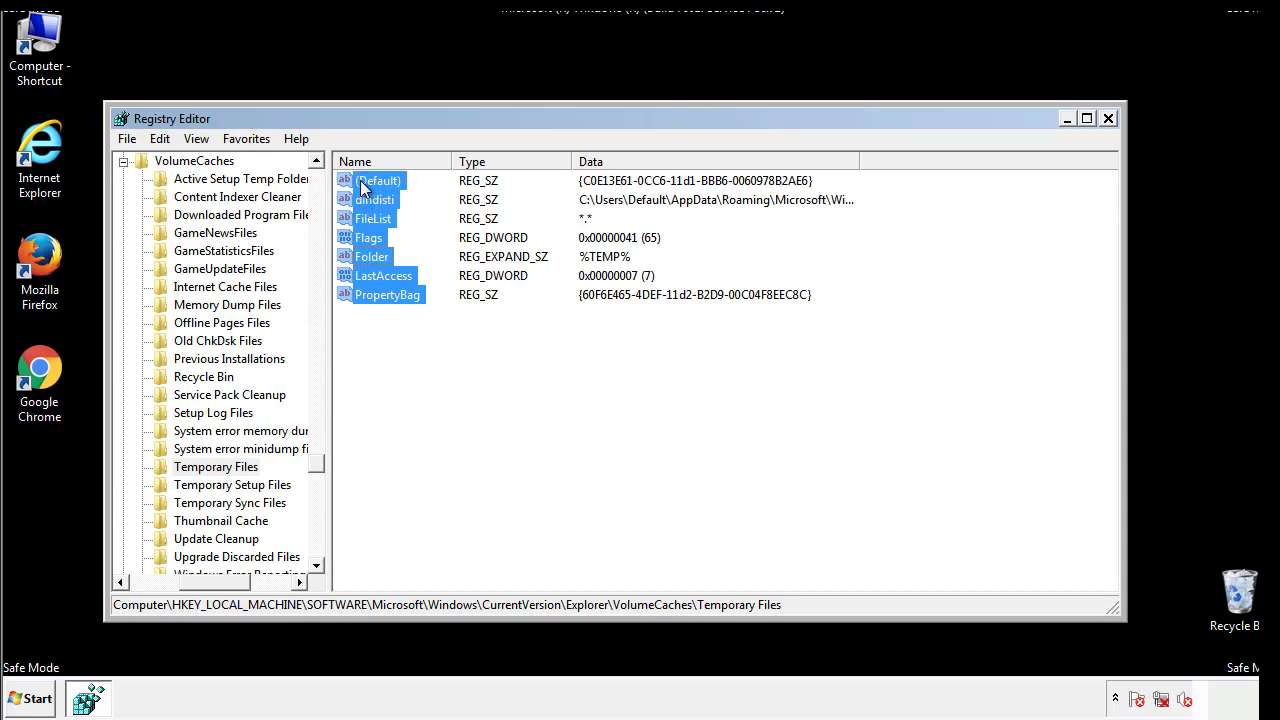
right_click(363, 188)
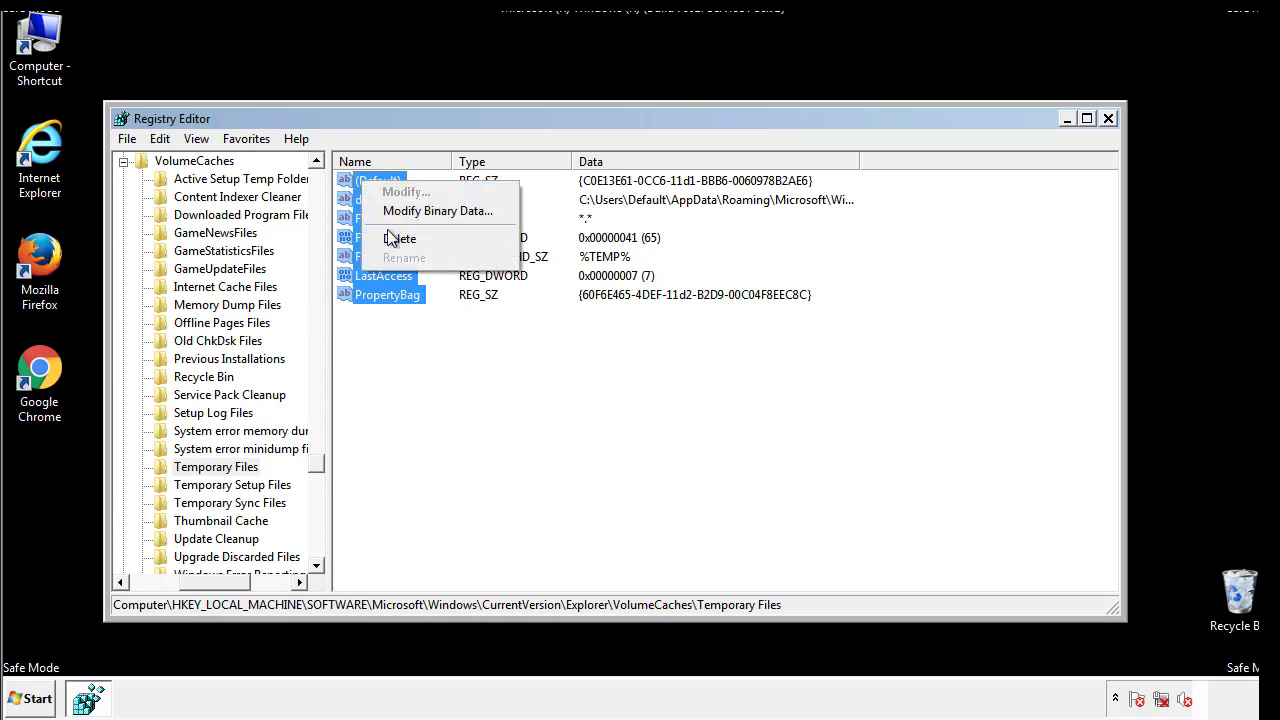
click(390, 238)
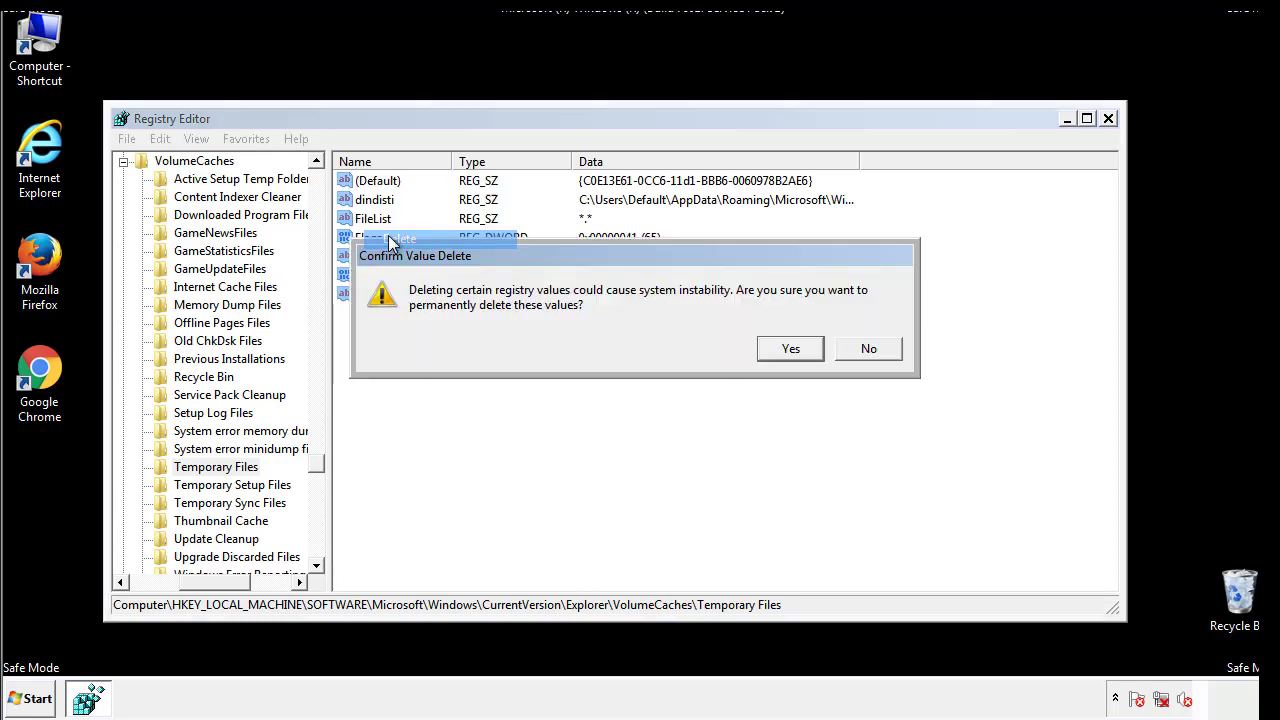
click(812, 348)
click(442, 240)
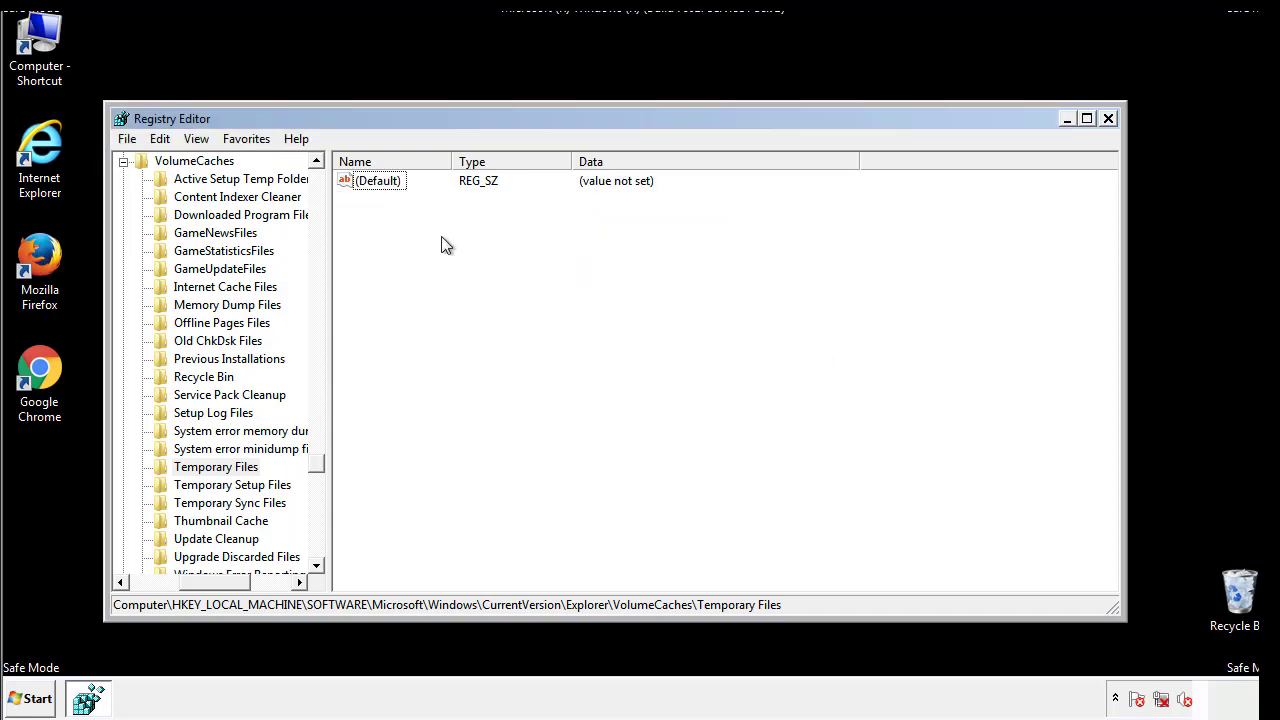
- Close Registry Editor and launch msconfig from the Start menu search box
click(1109, 119)
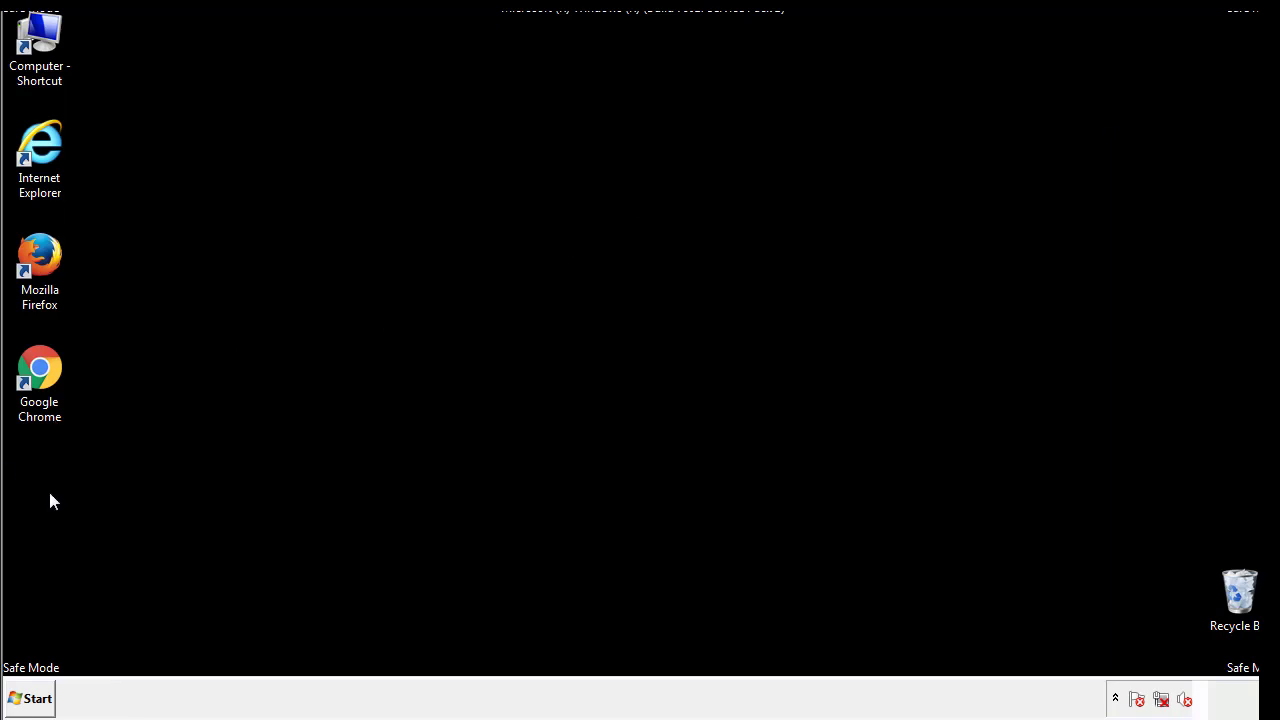
click(22, 705)
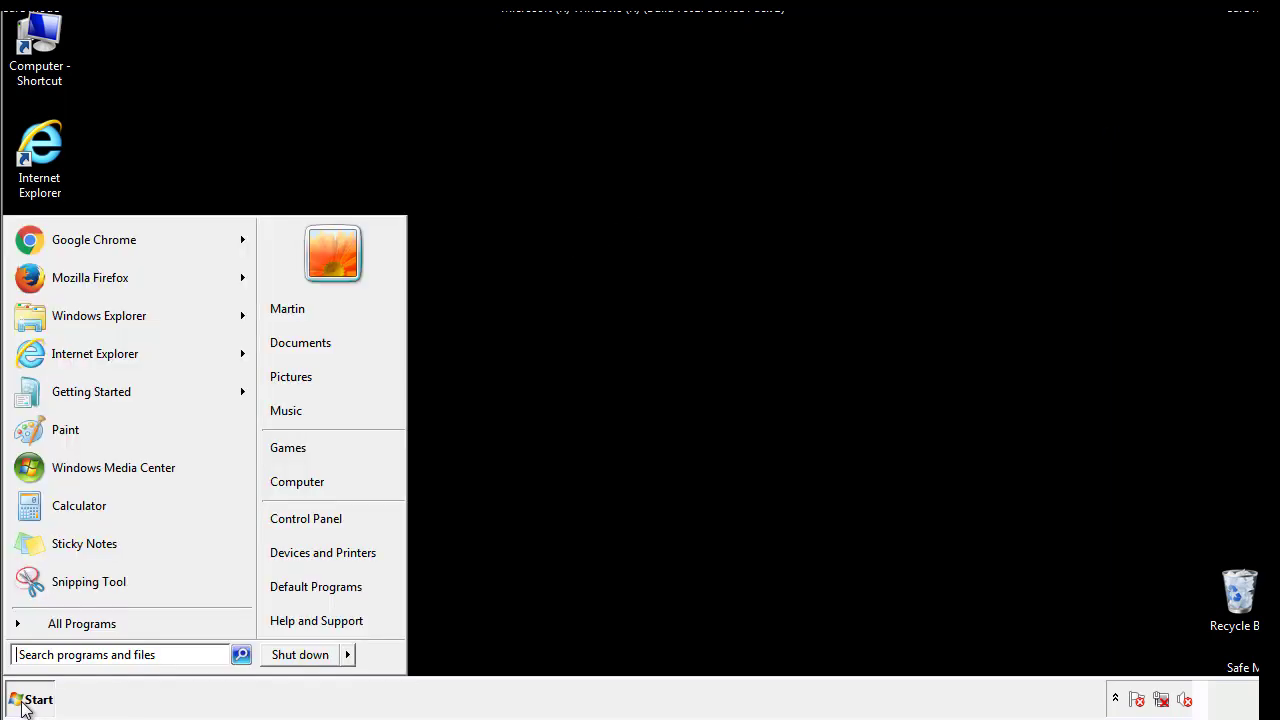
click(70, 655)
text(mscon)
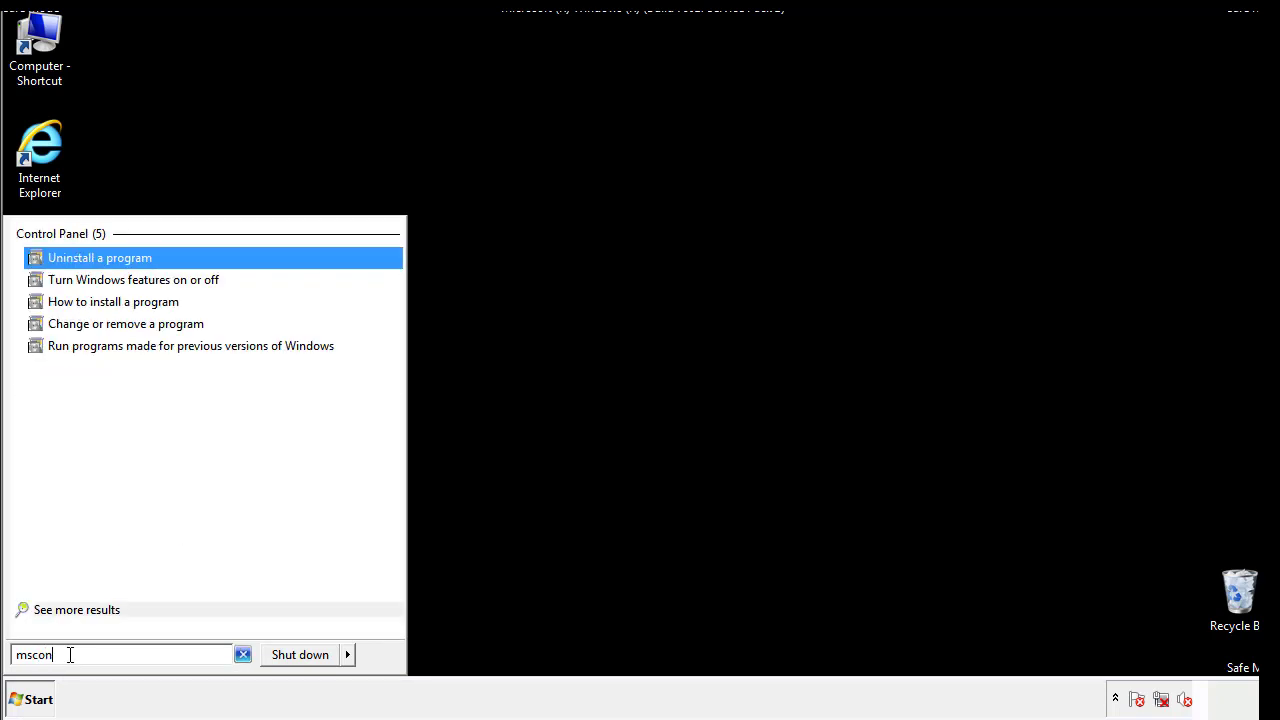
text(fig)
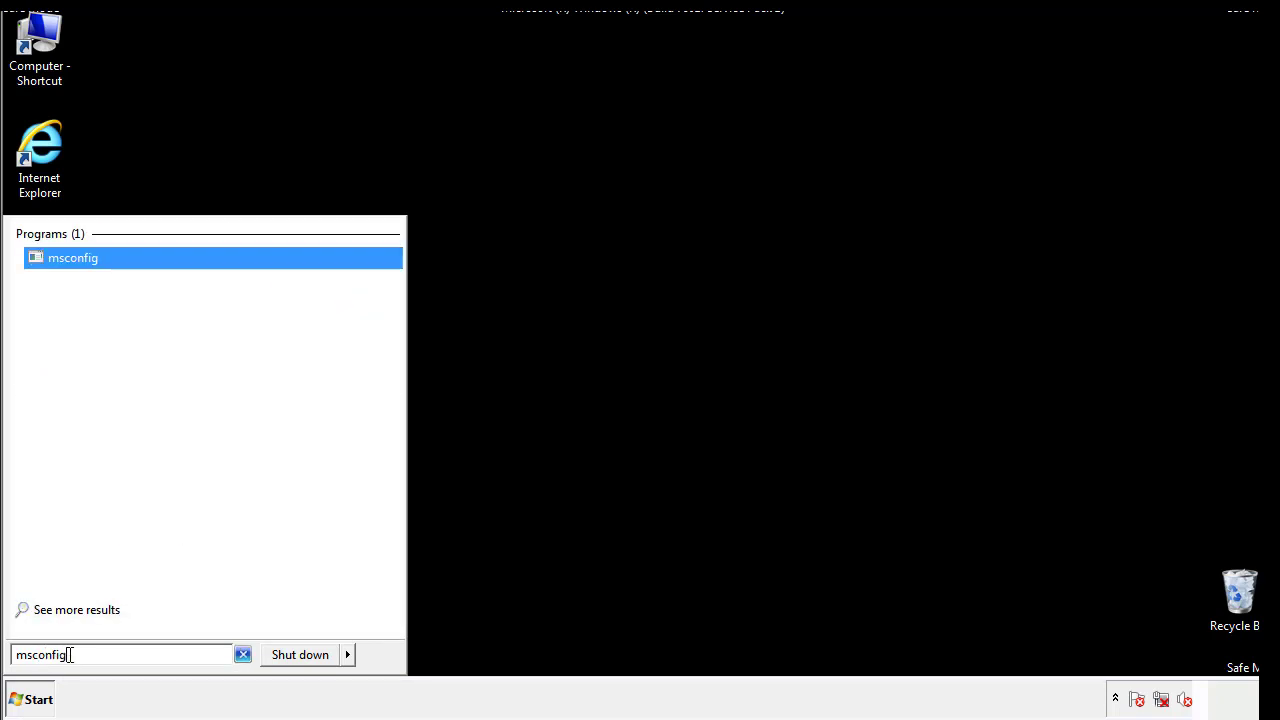
key(Return)
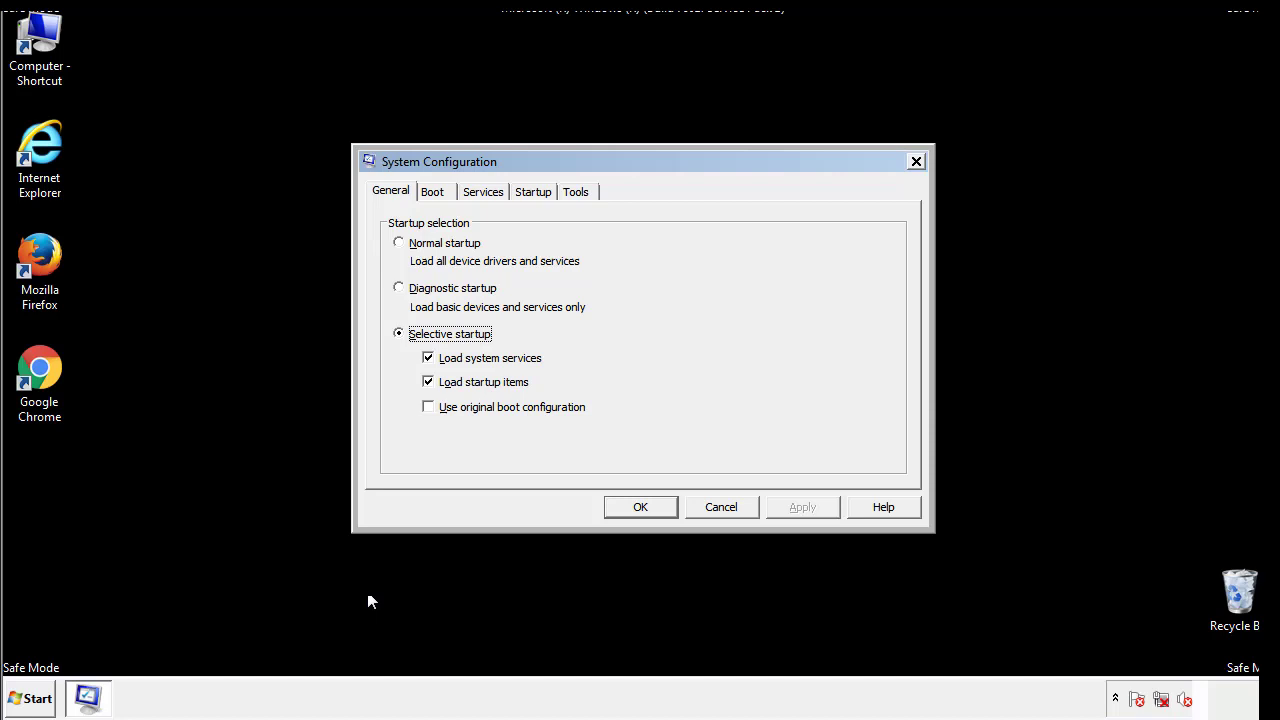
- Uncheck Safe boot on the Boot tab, apply and confirm, then restart the computer immediately
click(433, 190)
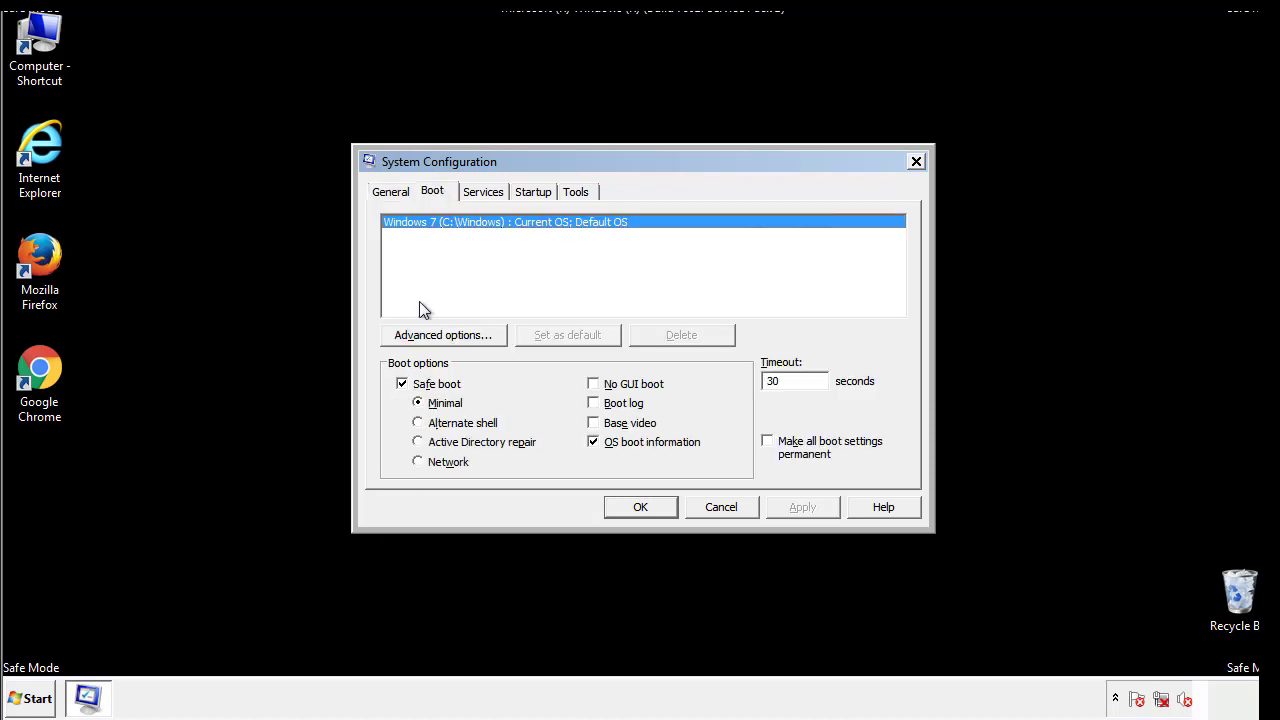
click(403, 384)
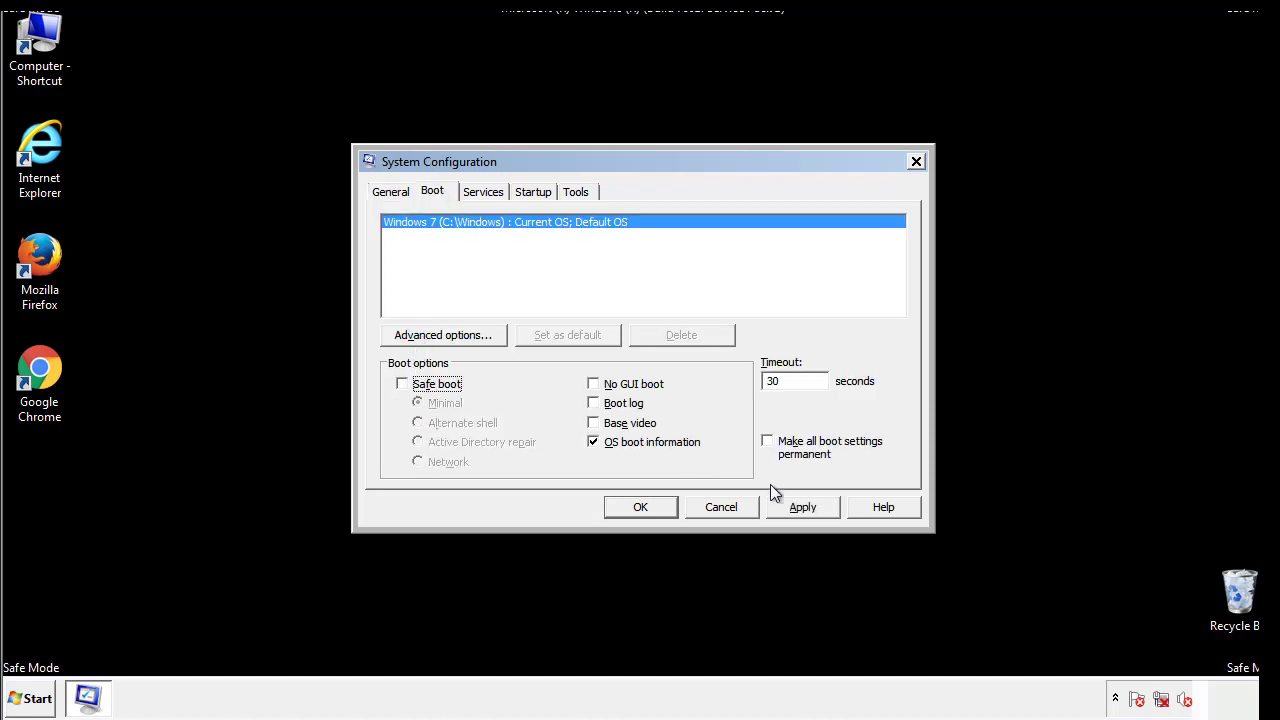
click(805, 506)
click(637, 508)
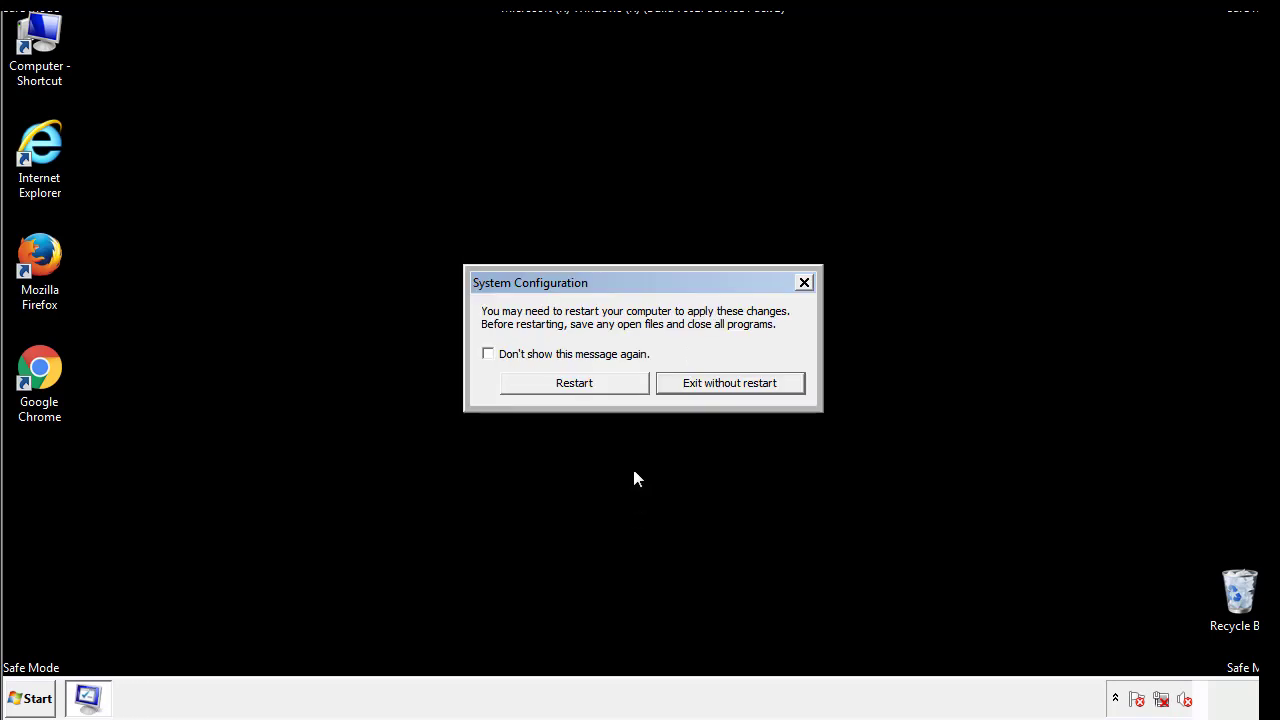
click(592, 390)
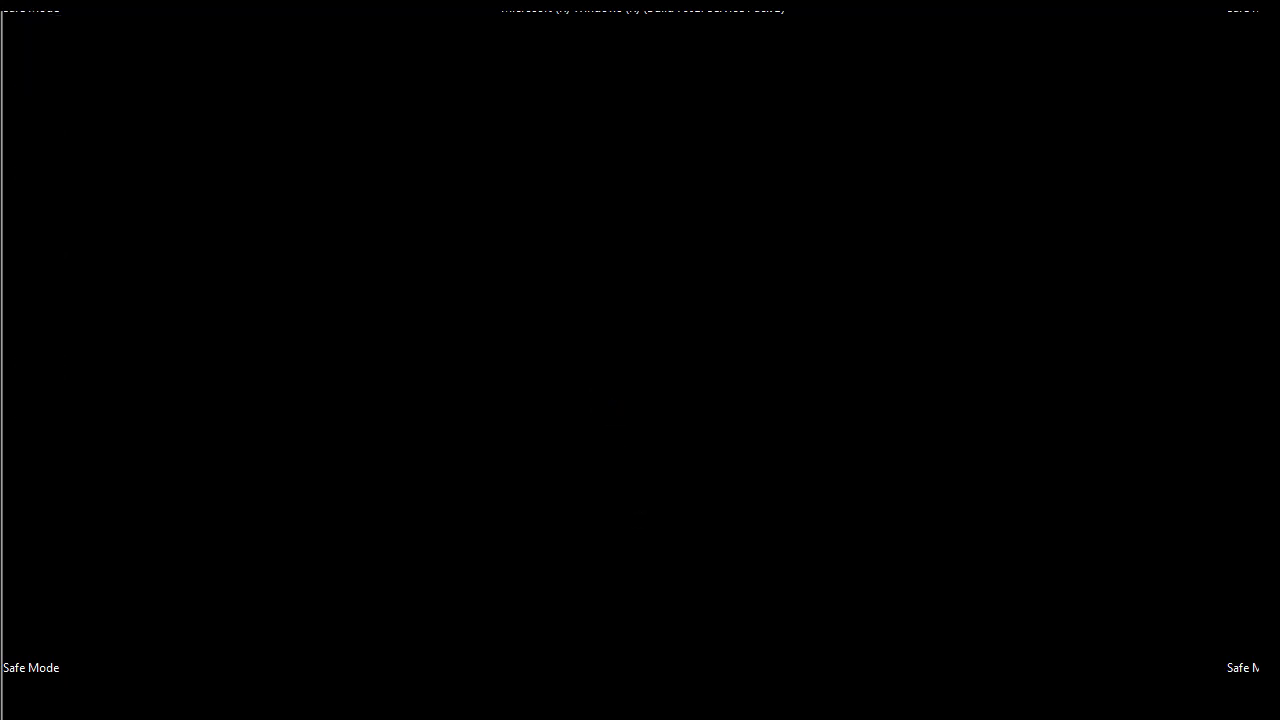